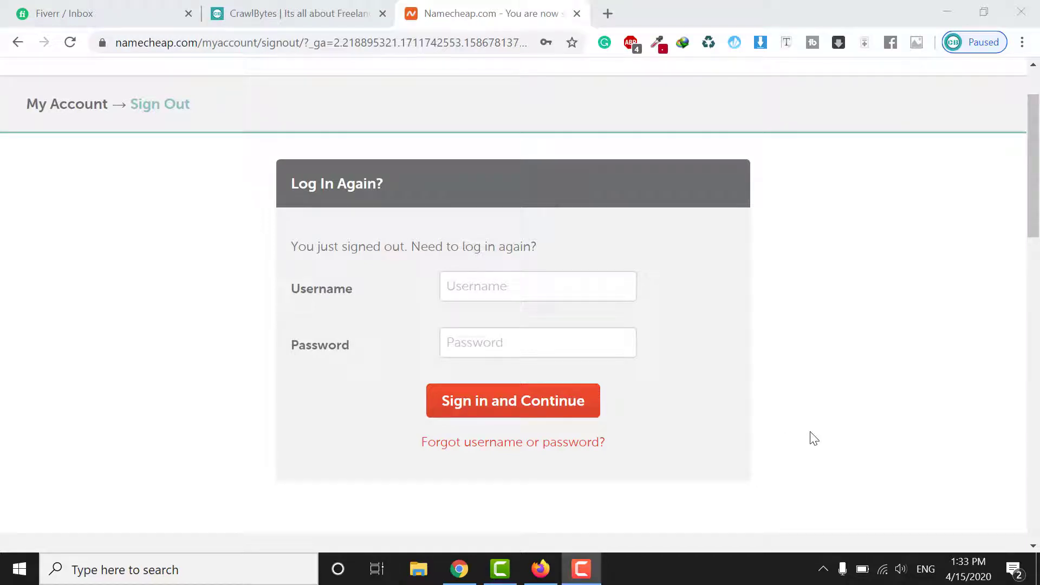
Sign back in to Namecheap with the saved username and password from autofill
{"action": "left_click", "coordinate": [580, 292]}
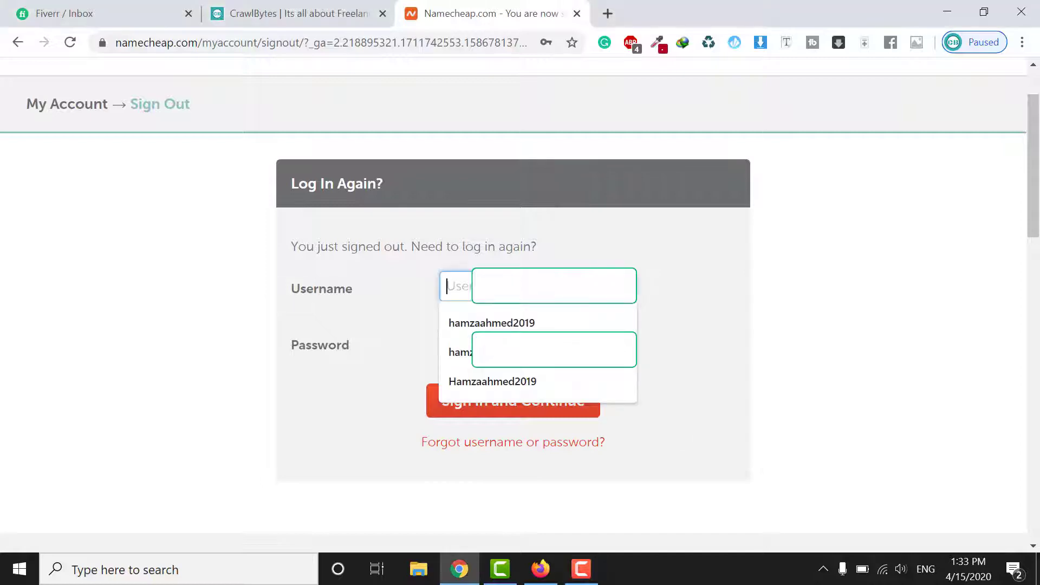
{"action": "type", "text": "ham"}
{"action": "left_click", "coordinate": [559, 332]}
{"action": "left_click", "coordinate": [557, 374]}
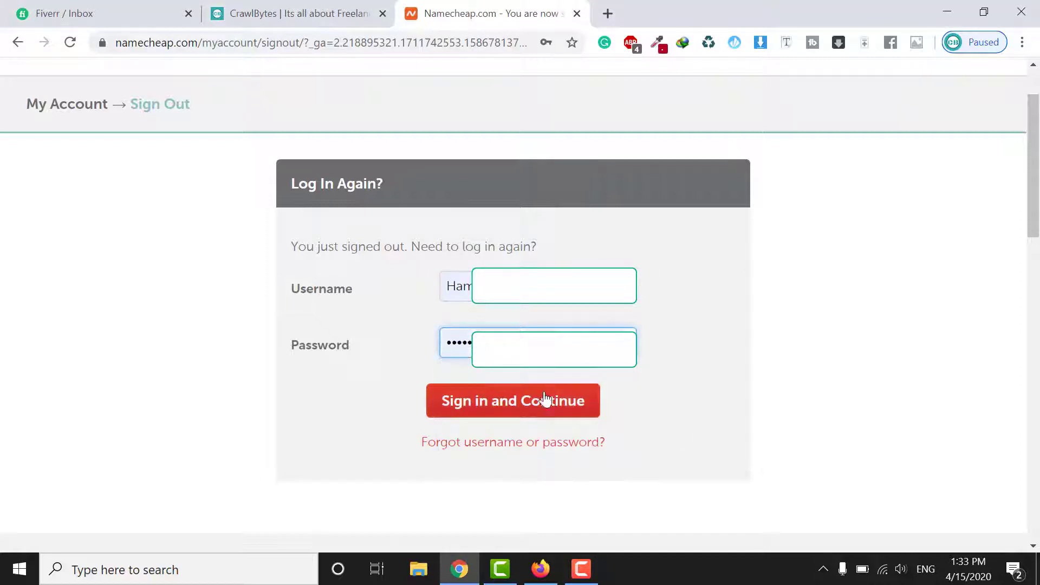
{"action": "left_click", "coordinate": [543, 413]}
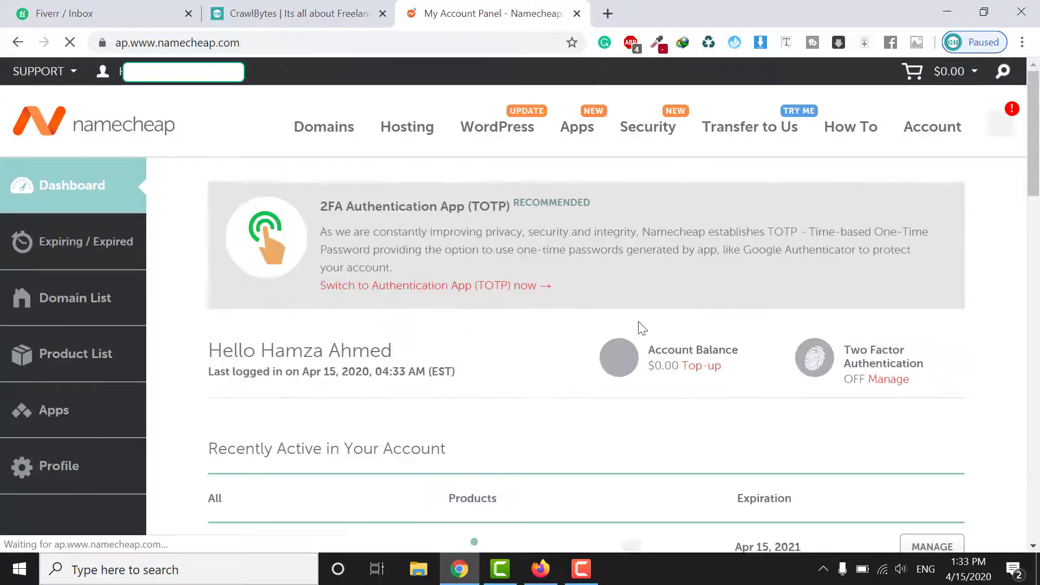
Go from the Domain List to readerzcorner.com's management page and its Nameservers row
{"action": "left_click", "coordinate": [101, 307]}
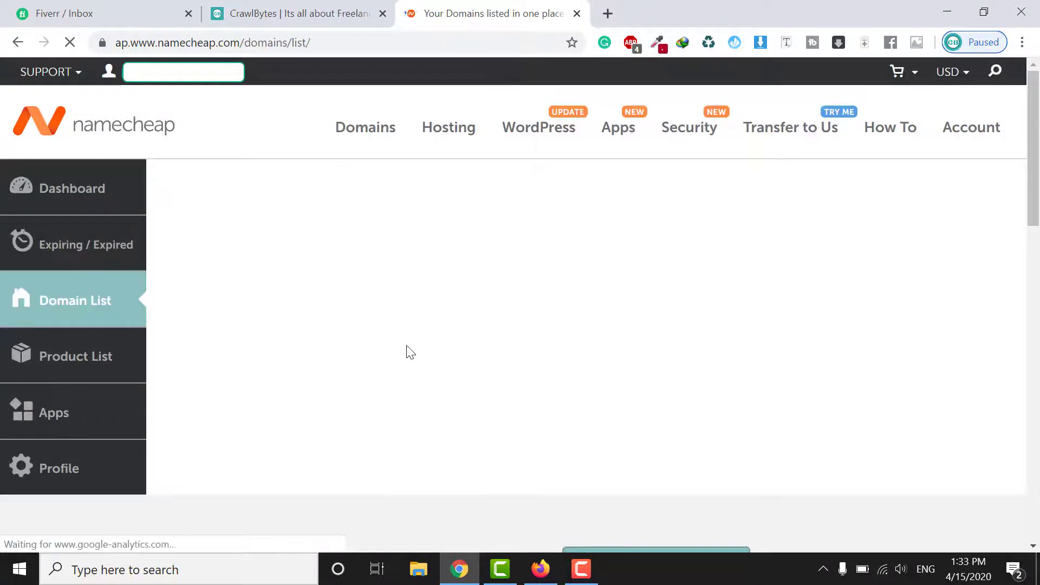
{"action": "scroll", "coordinate": [485, 325], "scroll_direction": "down", "scroll_amount": 2}
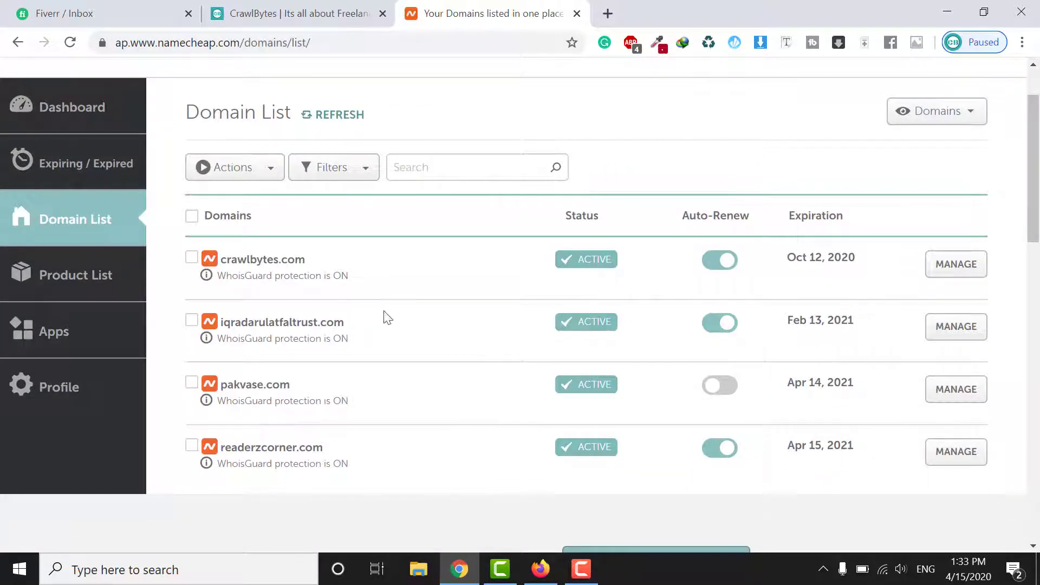
{"action": "scroll", "coordinate": [401, 318], "scroll_direction": "down", "scroll_amount": 2}
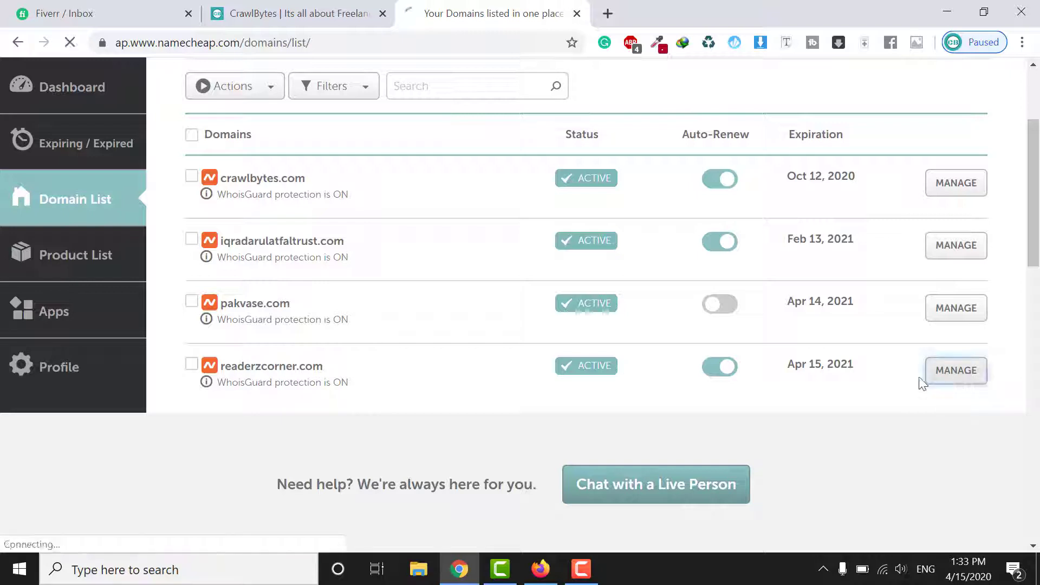
{"action": "left_click", "coordinate": [945, 380]}
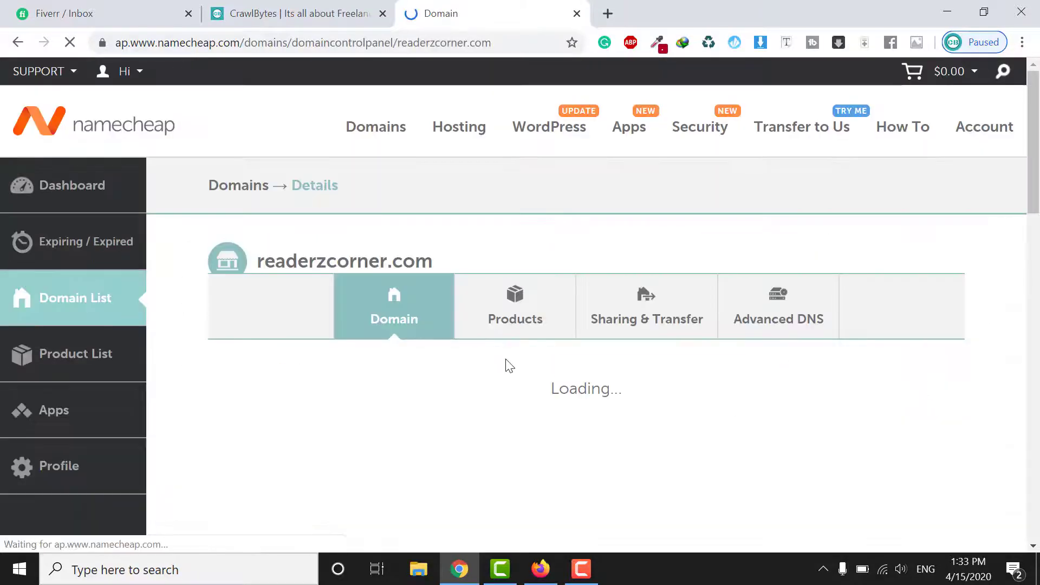
{"action": "scroll", "coordinate": [507, 363], "scroll_direction": "down", "scroll_amount": 4}
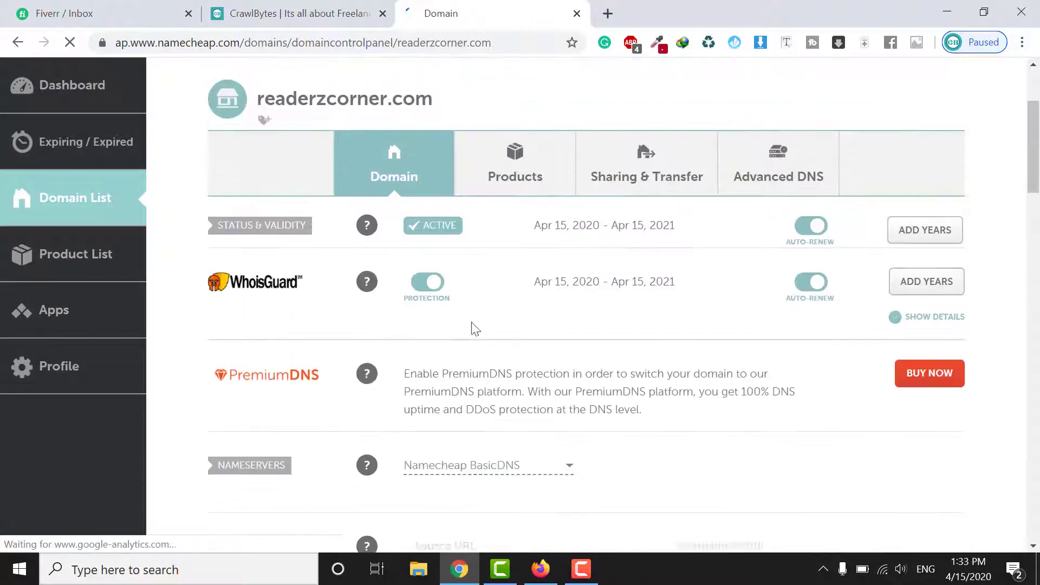
{"action": "scroll", "coordinate": [474, 327], "scroll_direction": "down", "scroll_amount": 3}
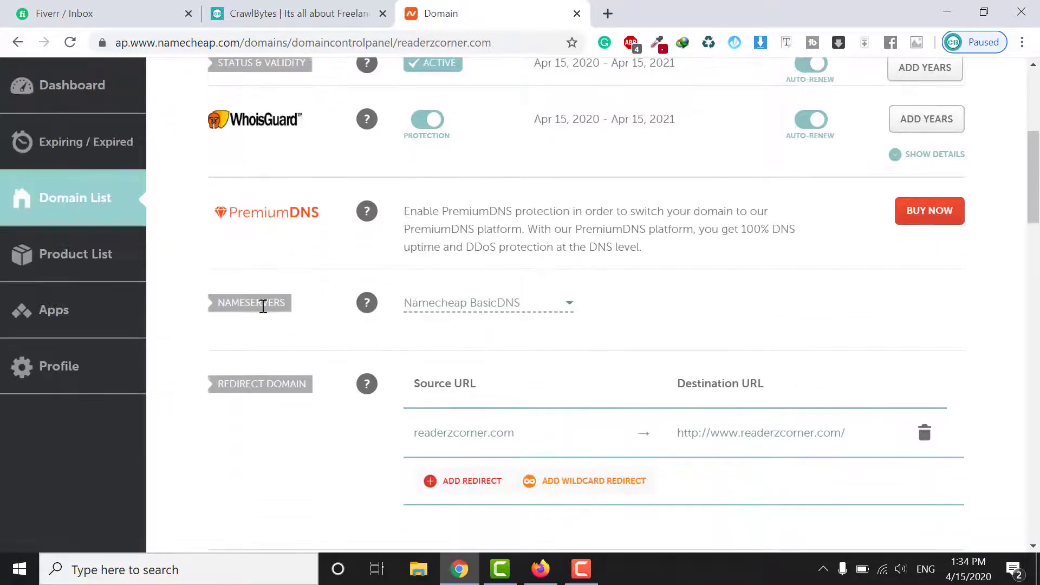
Change readerzcorner.com's nameservers from Namecheap BasicDNS to Custom DNS
{"action": "left_click", "coordinate": [527, 319]}
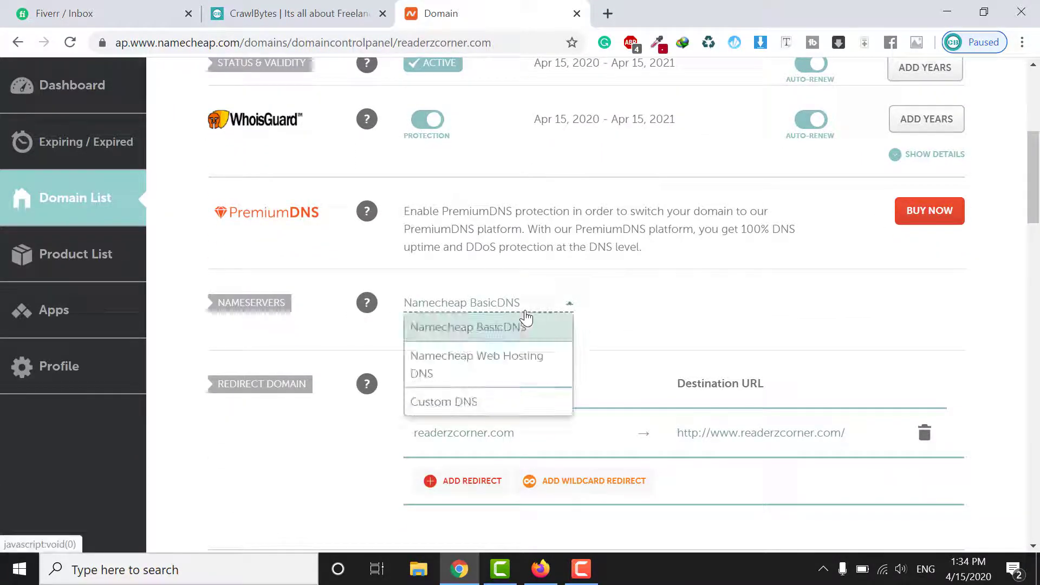
{"action": "left_click", "coordinate": [449, 399]}
{"action": "scroll", "coordinate": [558, 336], "scroll_direction": "down", "scroll_amount": 1}
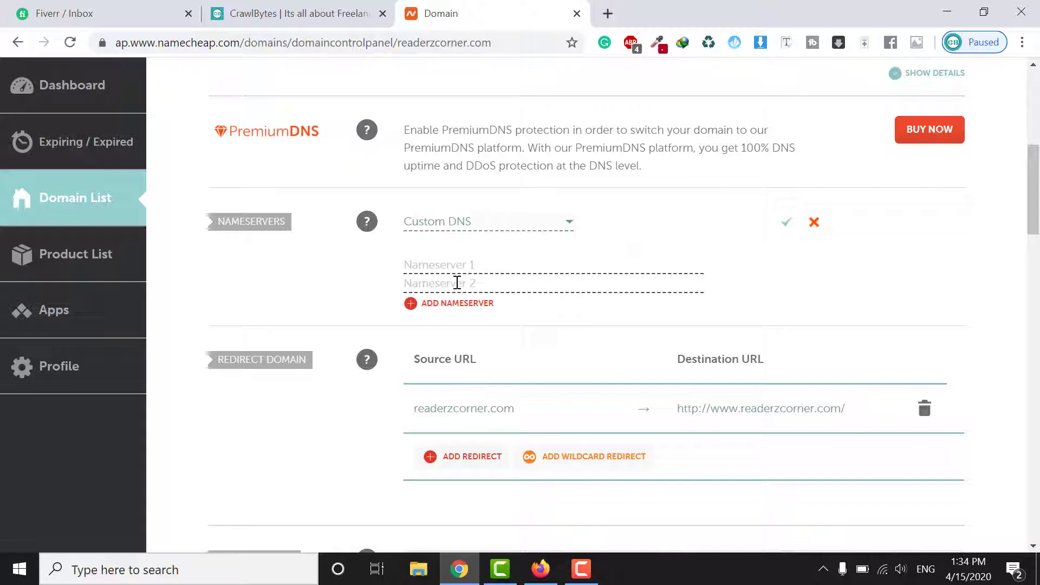
{"action": "left_click_drag", "start_coordinate": [509, 306], "coordinate": [385, 271]}
{"action": "left_click", "coordinate": [421, 284]}
Copy Nameserver 1 from the hosting email into the Custom DNS Nameserver 1 field
{"action": "left_click", "coordinate": [540, 566]}
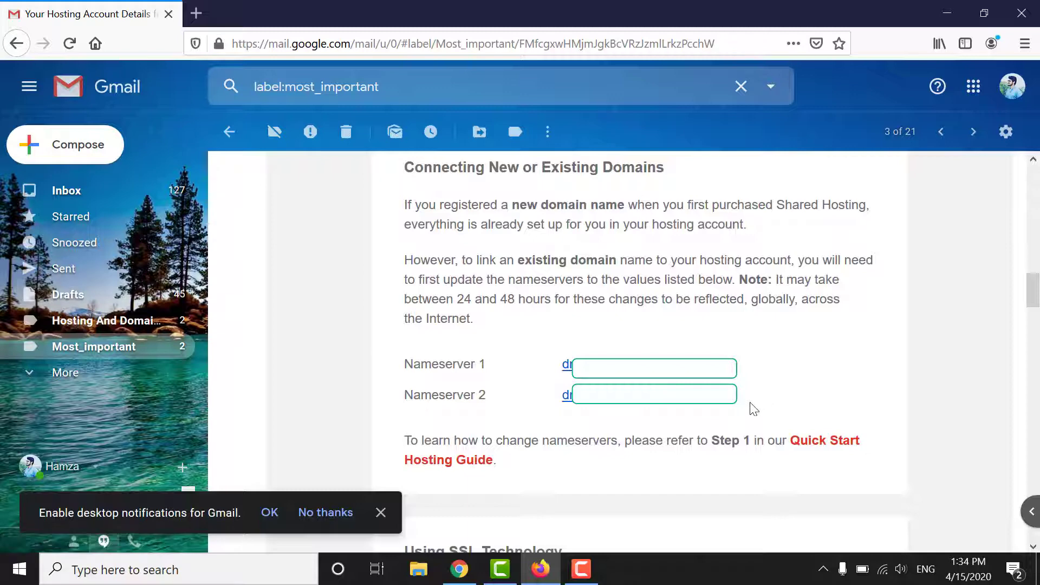
{"action": "left_click_drag", "start_coordinate": [755, 373], "coordinate": [563, 367]}
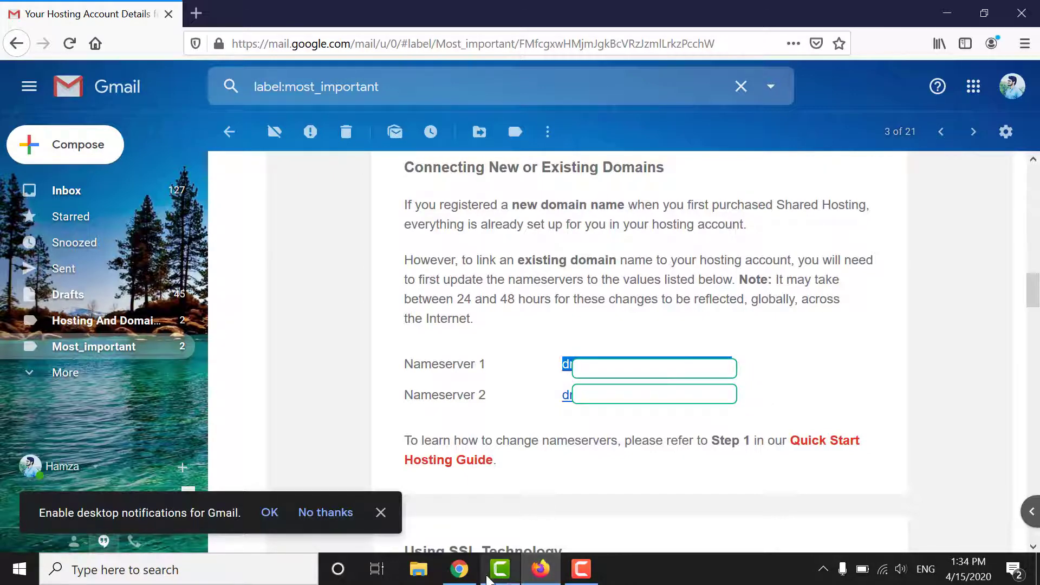
{"action": "left_click", "coordinate": [459, 569]}
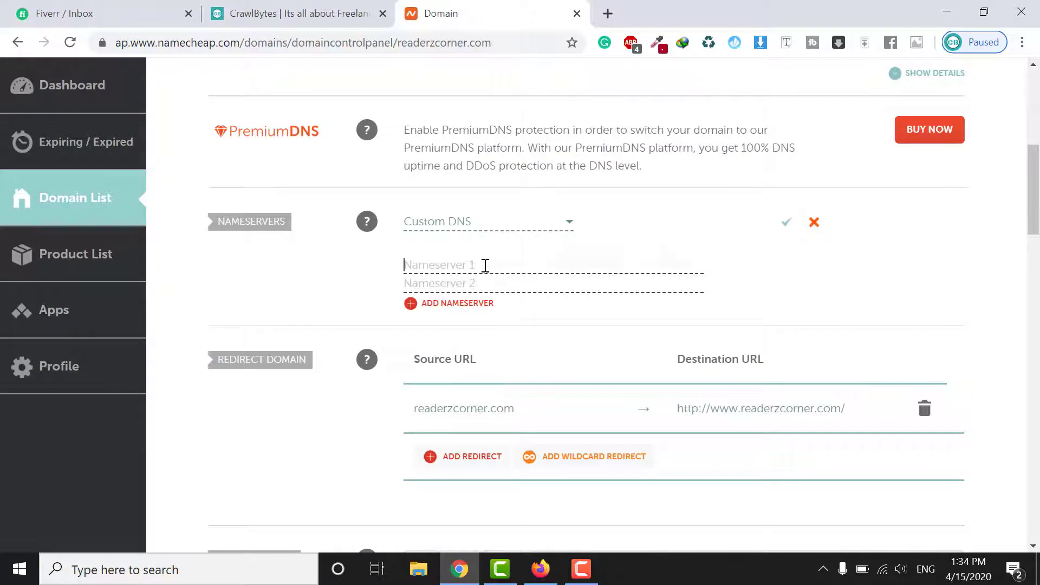
{"action": "type", "text": "dr"}
{"action": "left_click", "coordinate": [540, 569]}
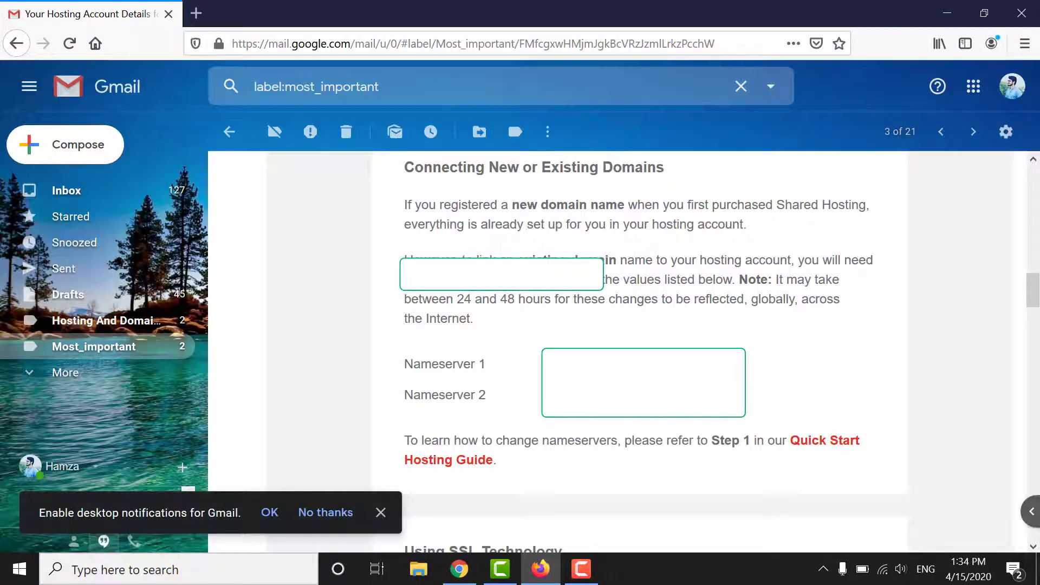
{"action": "key", "text": "alt+Tab"}
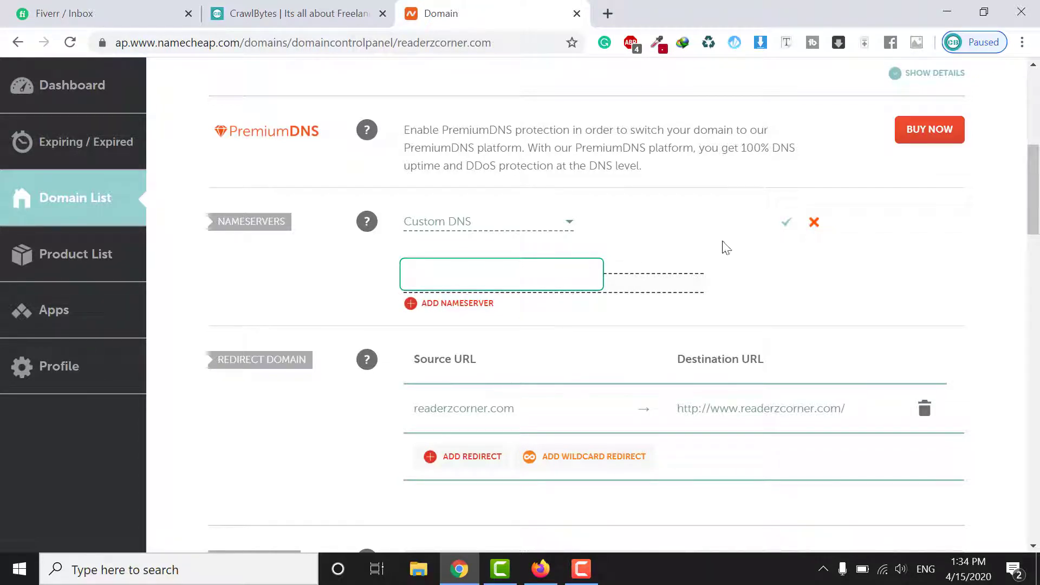
Save both custom nameservers so the 48-hour DNS update notice appears
{"action": "left_click", "coordinate": [787, 226]}
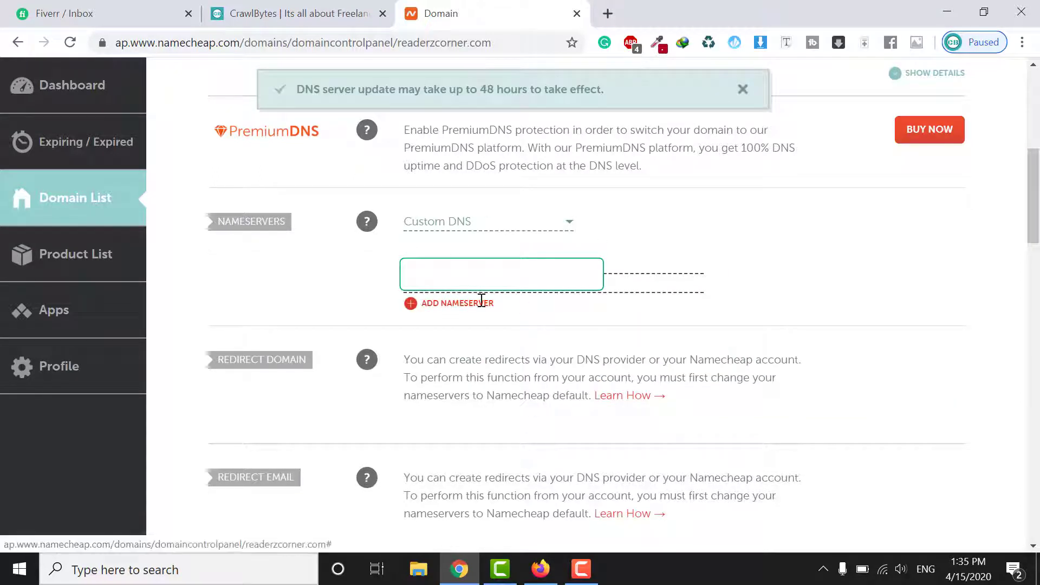
{"action": "left_click", "coordinate": [540, 569]}
{"action": "scroll", "coordinate": [639, 325], "scroll_direction": "down", "scroll_amount": 7}
Copy the cPanel login URL from the email's cPanel details and return to Chrome
{"action": "scroll", "coordinate": [639, 325], "scroll_direction": "down", "scroll_amount": 7}
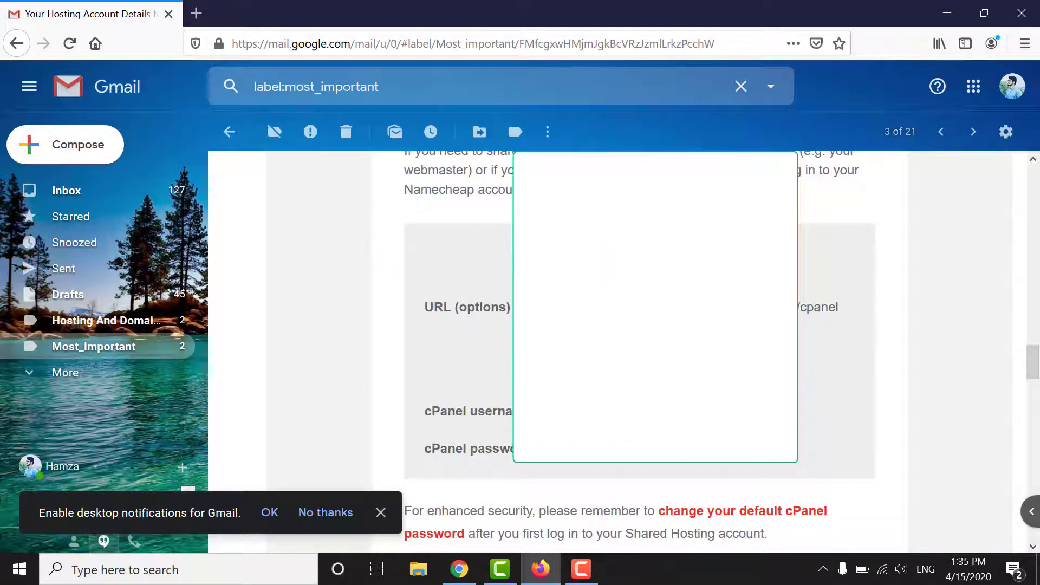
{"action": "left_click_drag", "start_coordinate": [845, 307], "coordinate": [799, 307]}
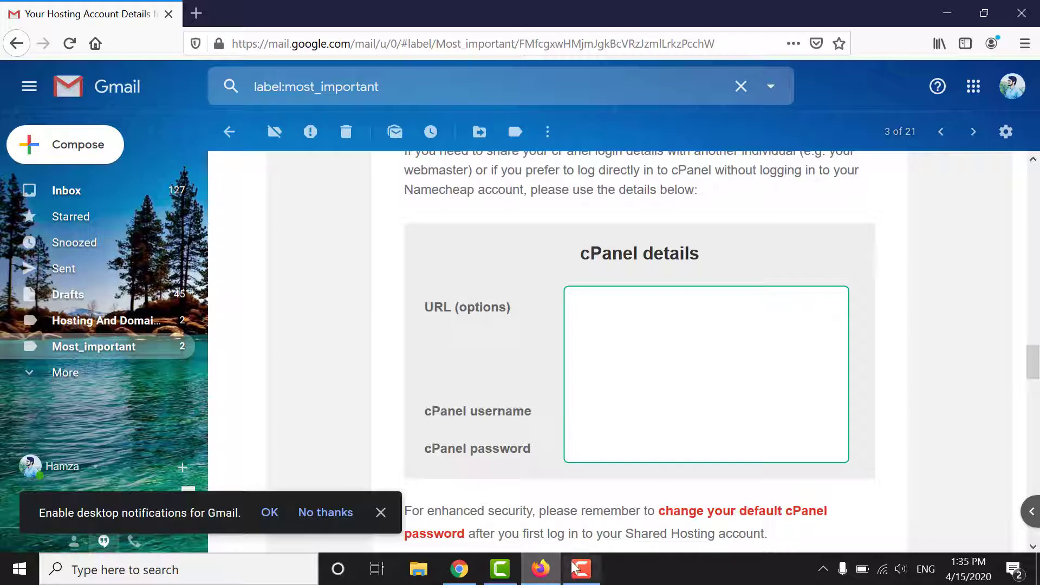
{"action": "left_click", "coordinate": [459, 568]}
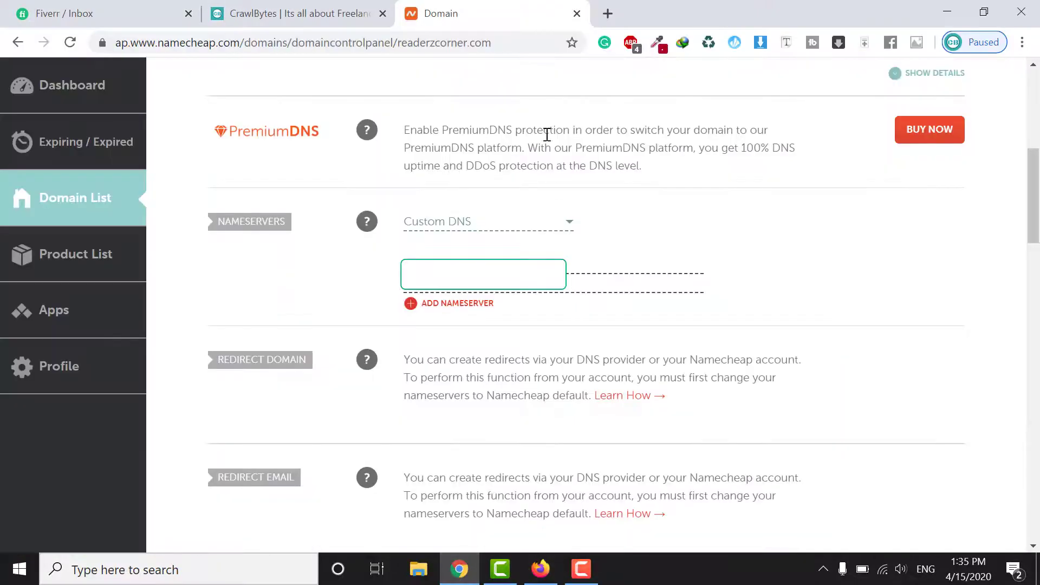
Load the copied cPanel URL in a new tab and log in with the saved credentials
{"action": "left_click", "coordinate": [607, 14]}
{"action": "type", "text": "https://premium101.web-hosting.com/cpanel"}
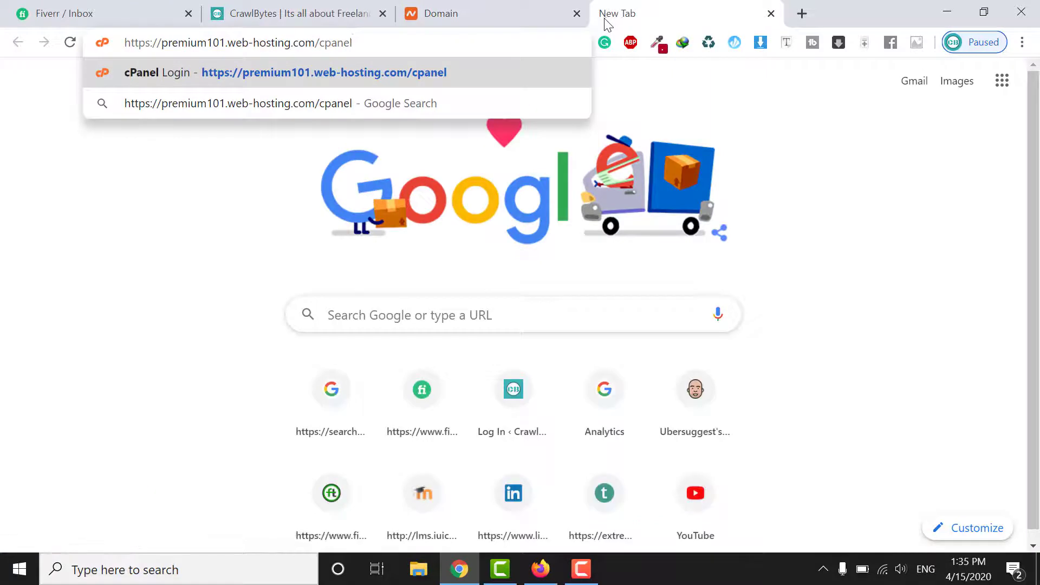
{"action": "key", "text": "Return"}
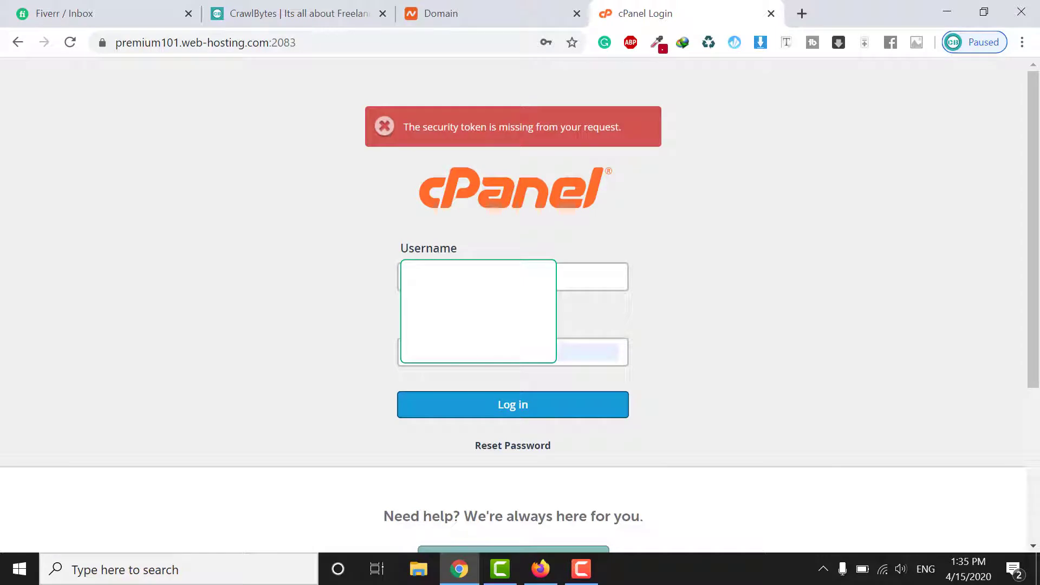
{"action": "left_click", "coordinate": [492, 355]}
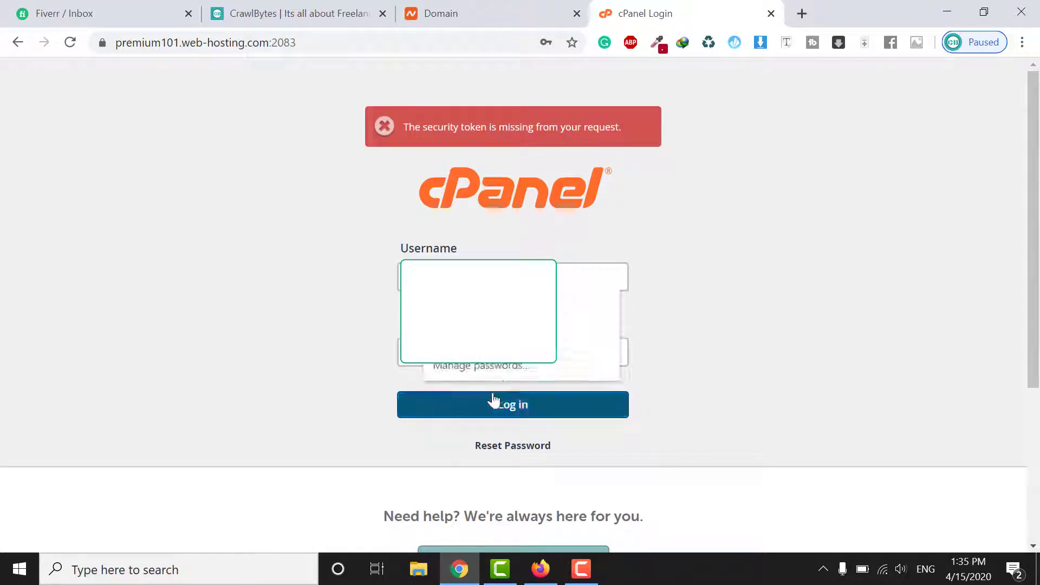
{"action": "double_click", "coordinate": [399, 365]}
{"action": "left_click", "coordinate": [507, 409]}
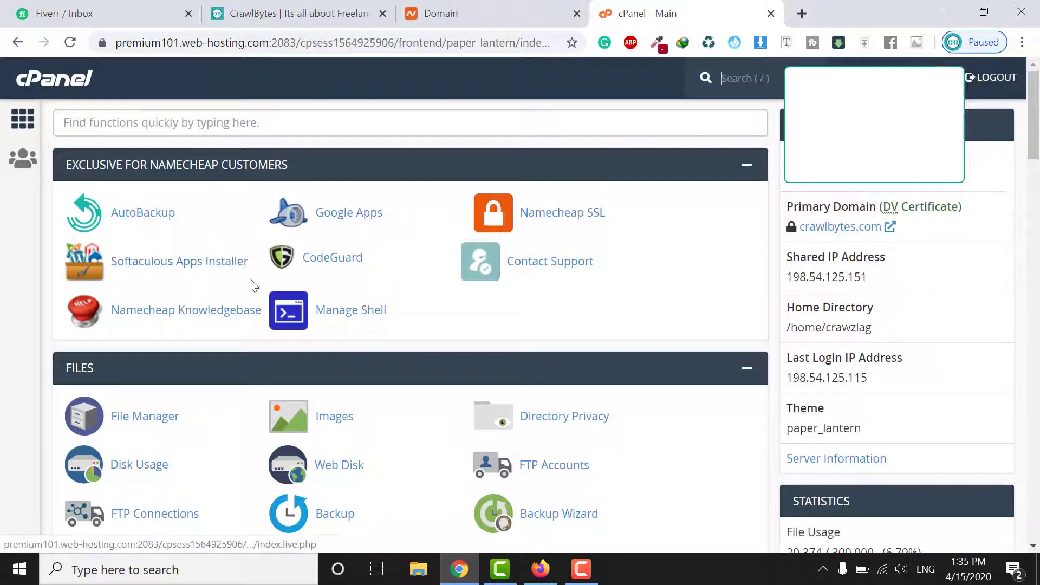
Find Addon Domains in the cPanel dashboard's Domains section and open it
{"action": "scroll", "coordinate": [252, 286], "scroll_direction": "down", "scroll_amount": 10}
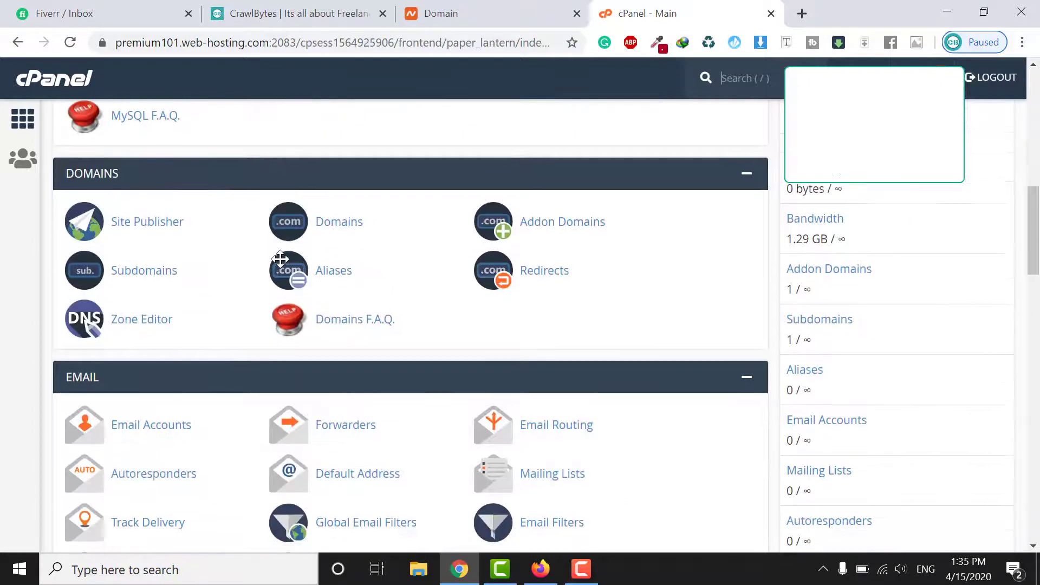
{"action": "scroll", "coordinate": [281, 259], "scroll_direction": "down", "scroll_amount": 6}
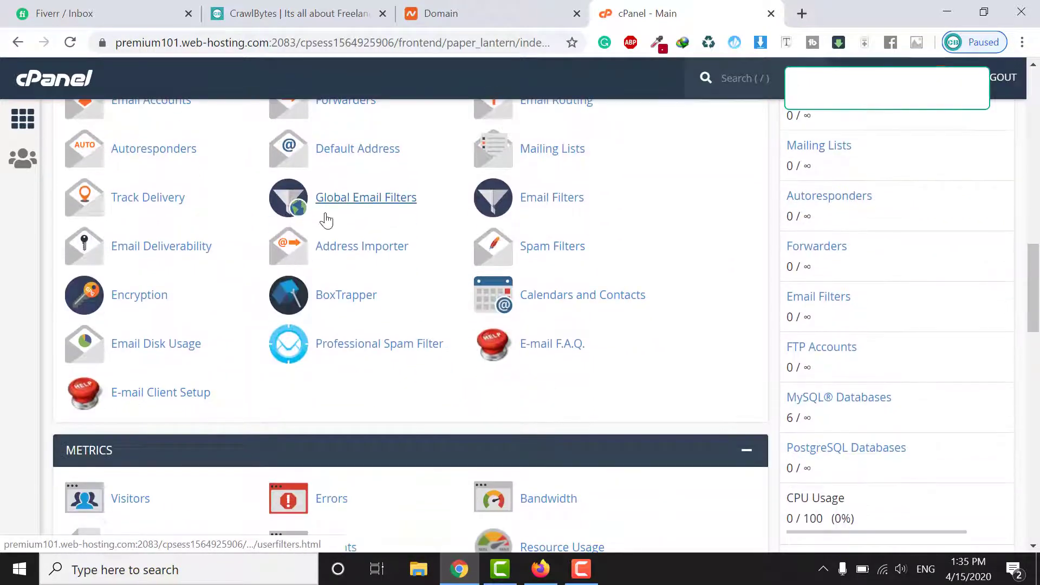
{"action": "scroll", "coordinate": [325, 220], "scroll_direction": "down", "scroll_amount": 10}
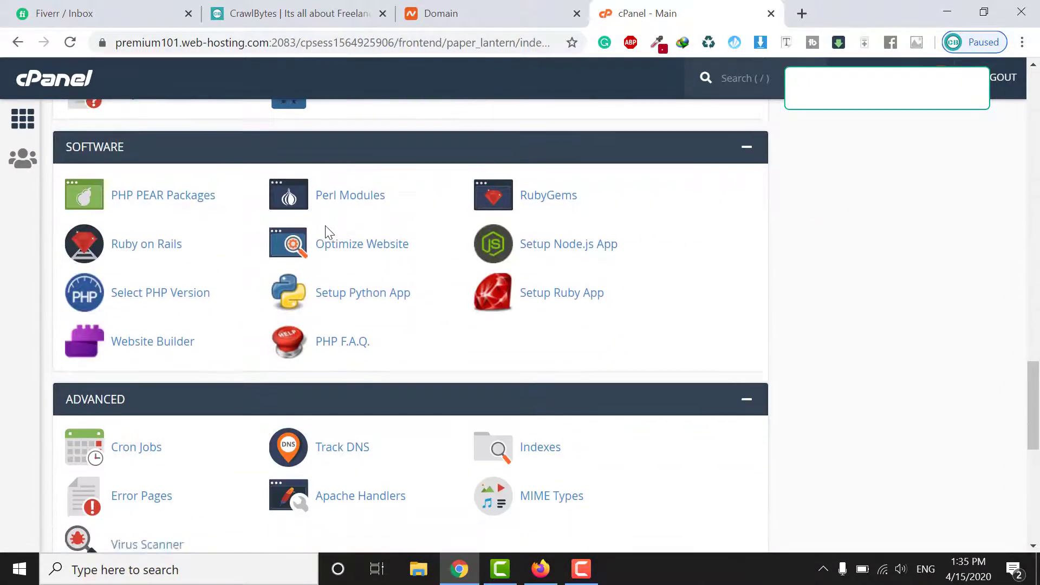
{"action": "scroll", "coordinate": [327, 232], "scroll_direction": "down", "scroll_amount": 4}
{"action": "scroll", "coordinate": [327, 232], "scroll_direction": "up", "scroll_amount": 15}
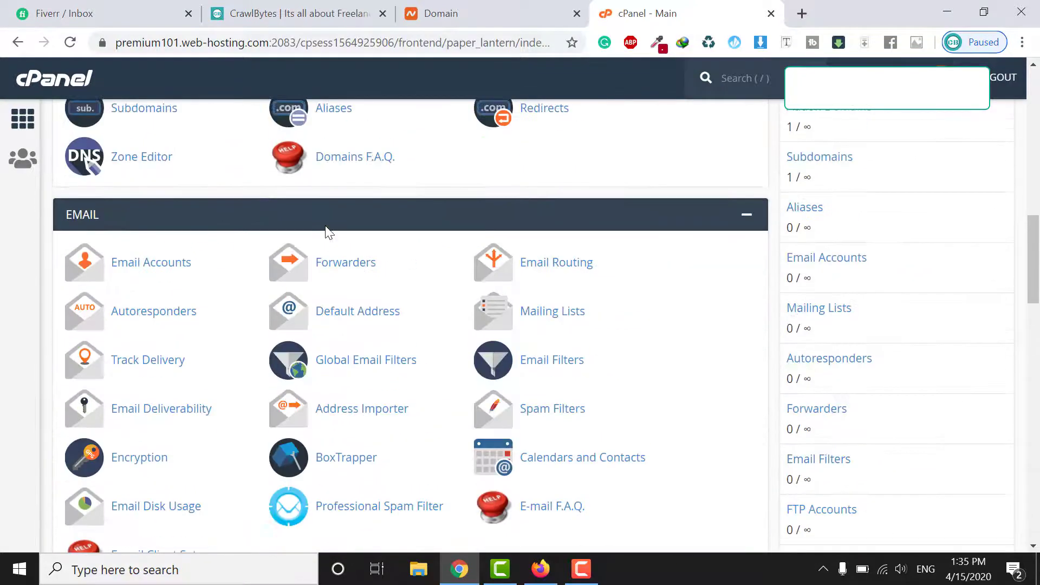
{"action": "scroll", "coordinate": [326, 230], "scroll_direction": "up", "scroll_amount": 3}
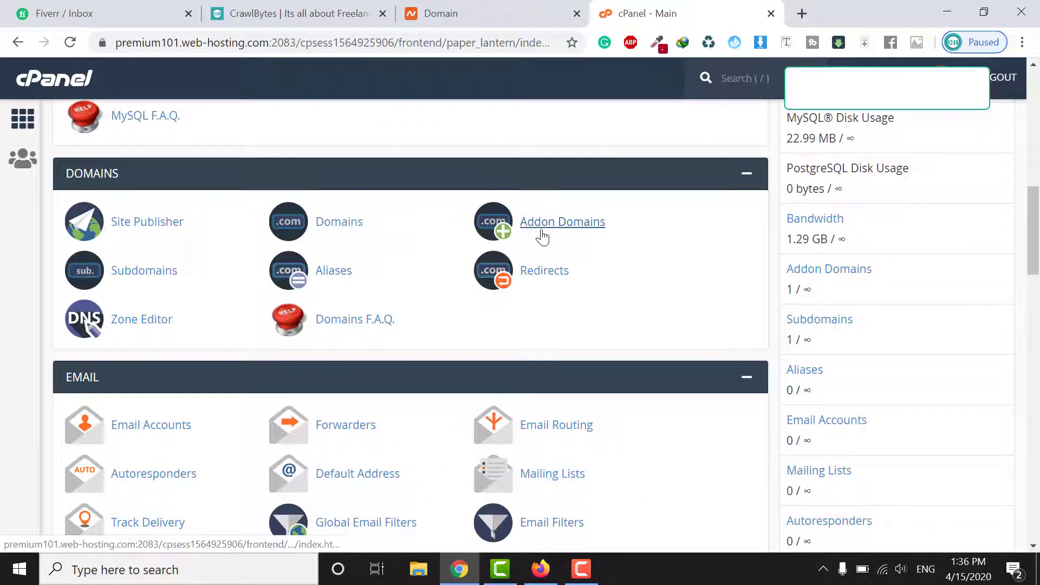
{"action": "left_click", "coordinate": [542, 236]}
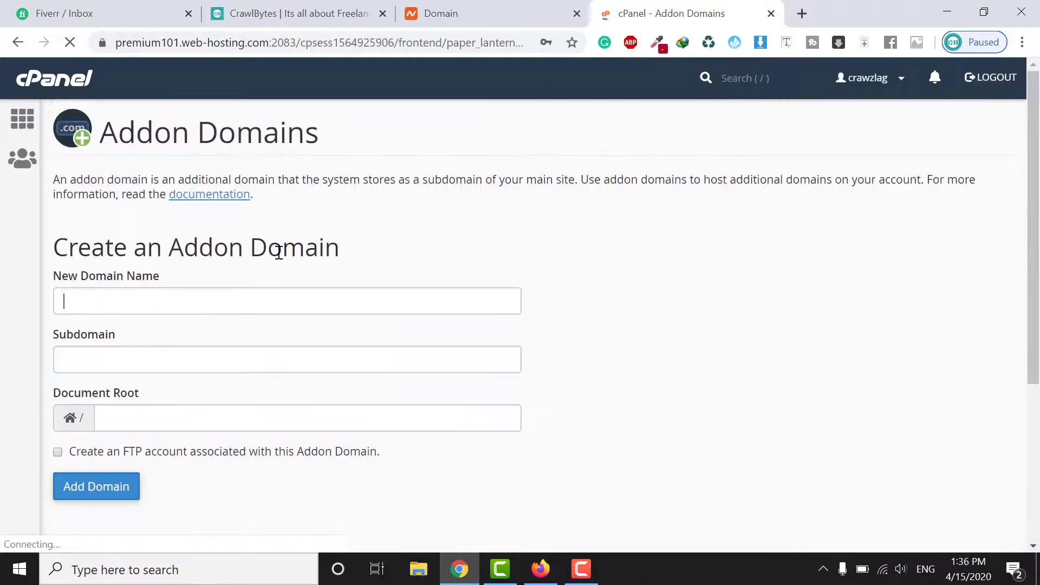
Paste readerzcorner.com, copied from Namecheap, as the New Domain Name and add the addon domain
{"action": "left_click", "coordinate": [248, 291]}
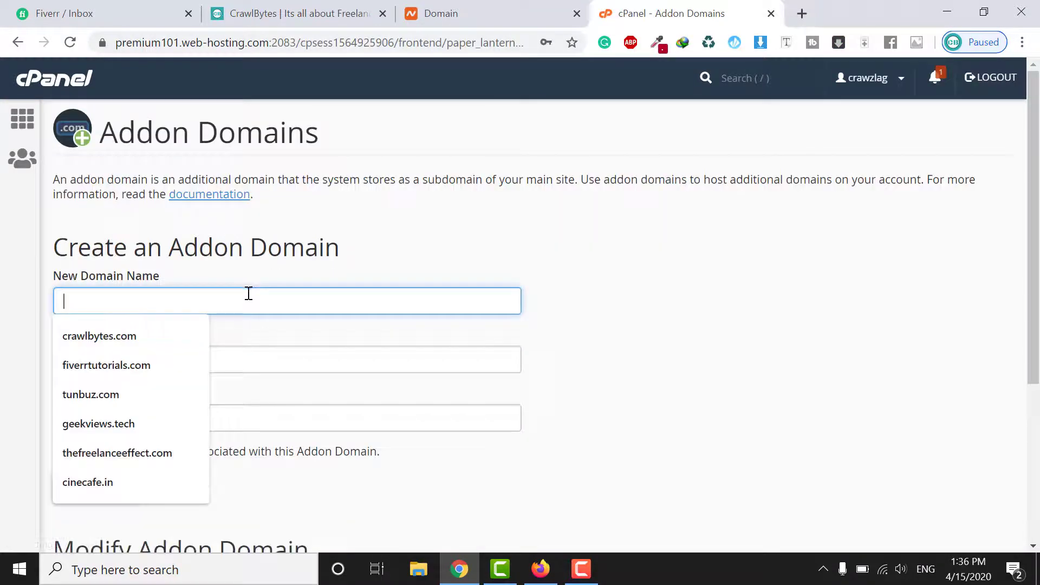
{"action": "left_click", "coordinate": [428, 11]}
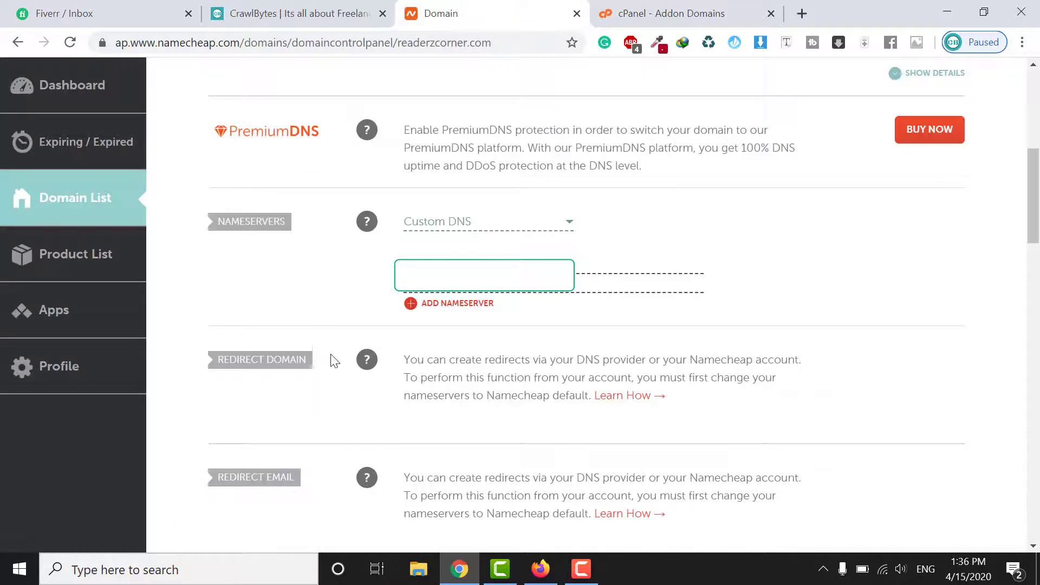
{"action": "scroll", "coordinate": [328, 326], "scroll_direction": "up", "scroll_amount": 5}
{"action": "left_click_drag", "start_coordinate": [442, 184], "coordinate": [263, 181]}
{"action": "key", "text": "ctrl+Tab"}
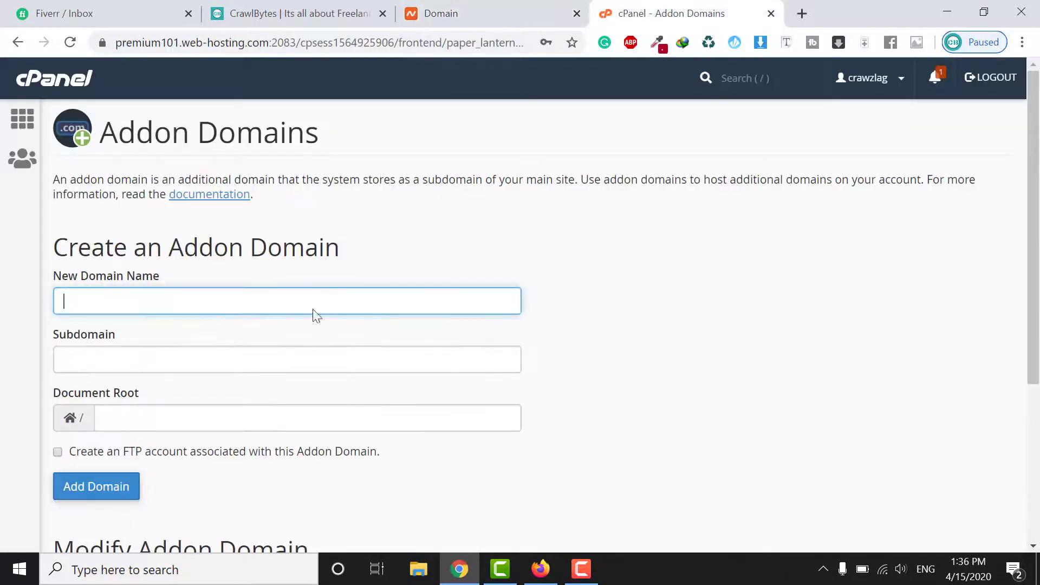
{"action": "type", "text": "readerzcorner.com"}
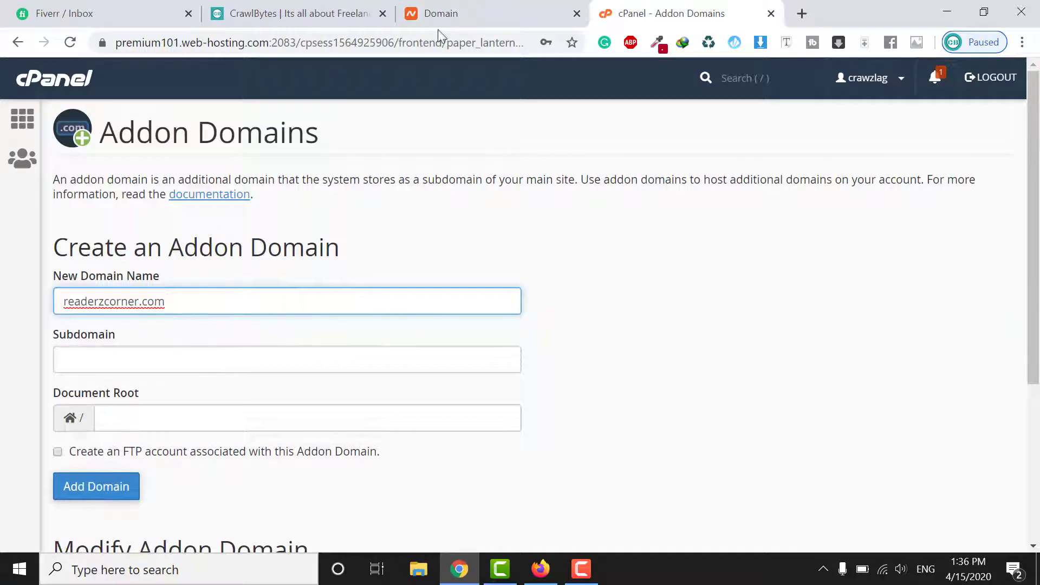
{"action": "left_click", "coordinate": [444, 21]}
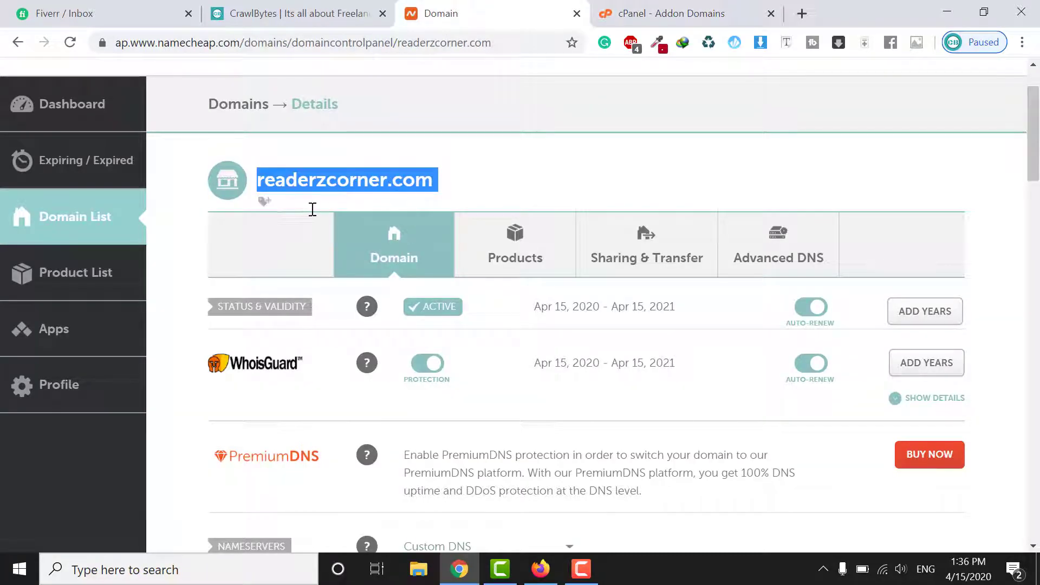
{"action": "left_click", "coordinate": [666, 15]}
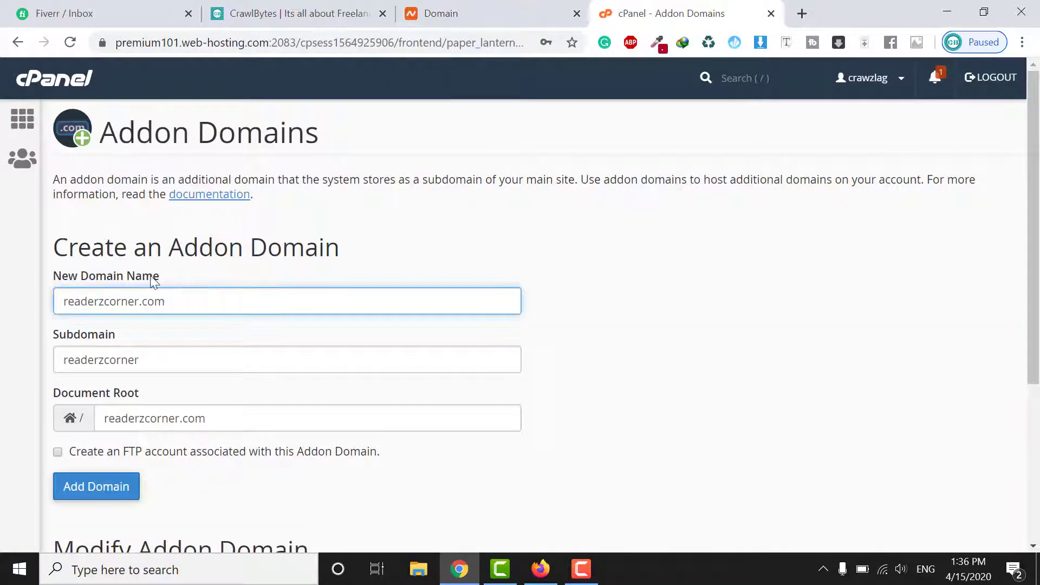
{"action": "scroll", "coordinate": [162, 403], "scroll_direction": "down", "scroll_amount": 1}
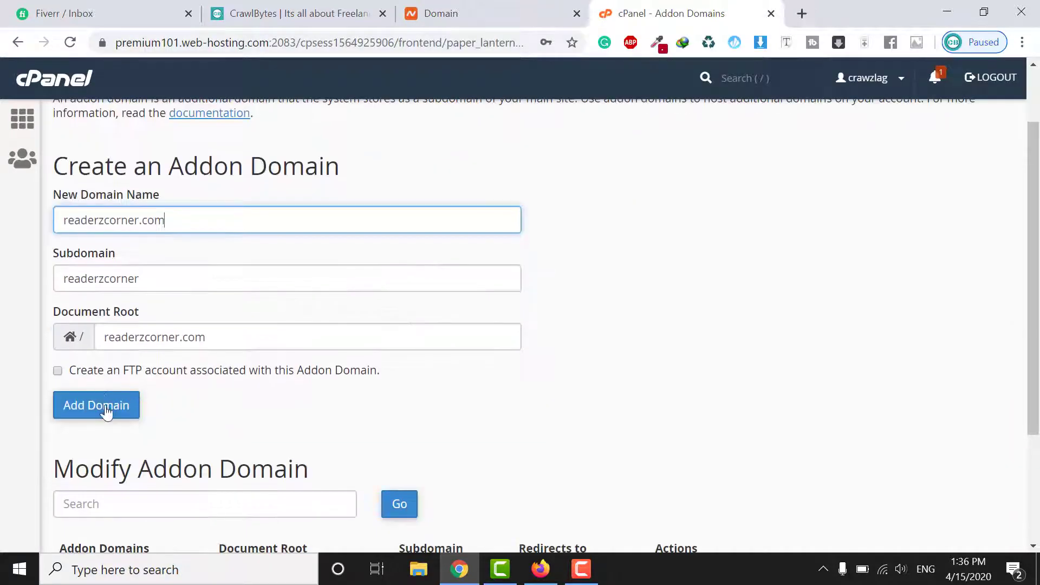
{"action": "left_click", "coordinate": [103, 406]}
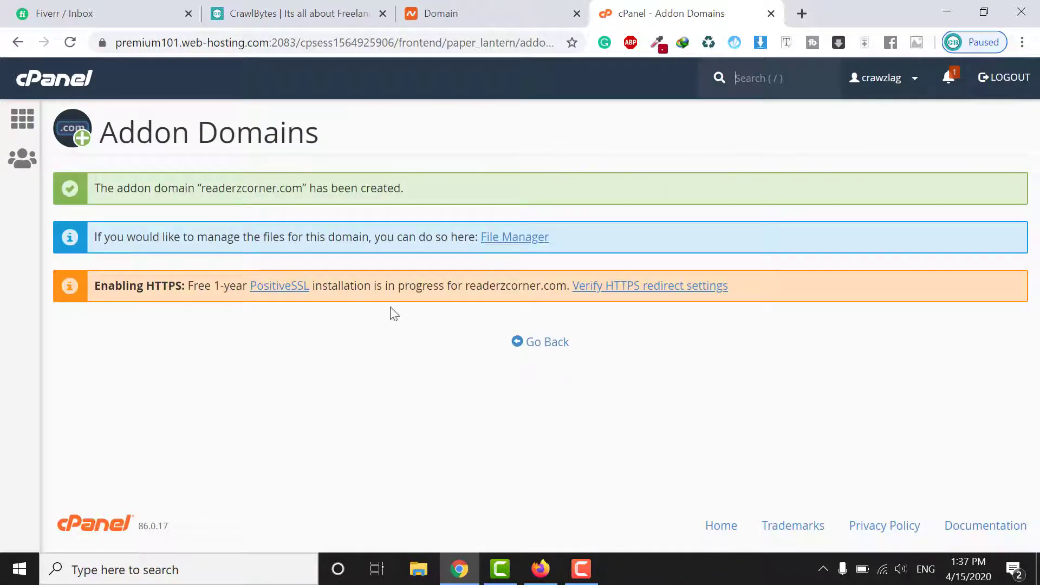
Return from the addon confirmation to cPanel home and launch the Softaculous Apps Installer
{"action": "left_click", "coordinate": [532, 347]}
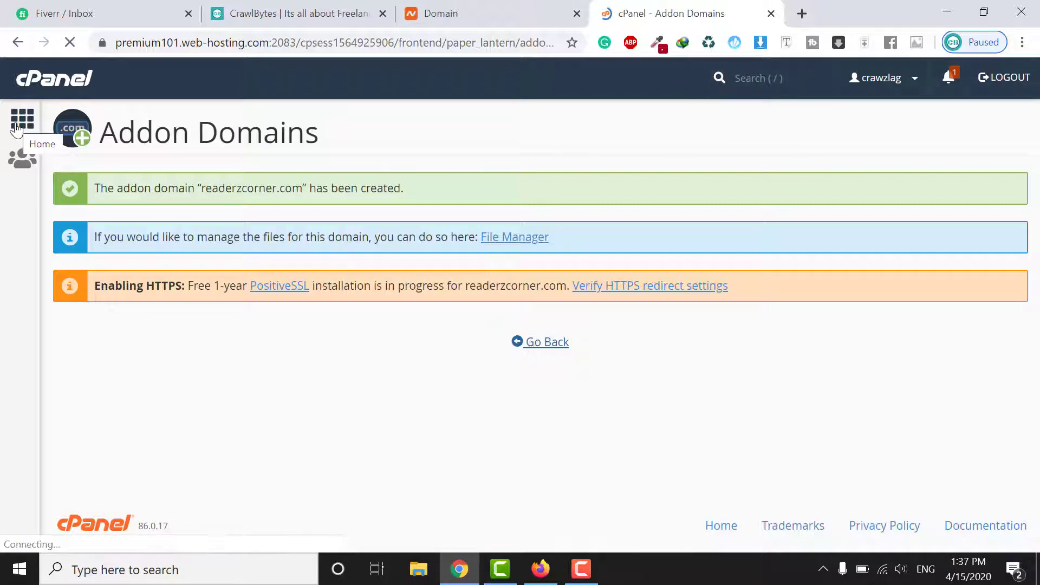
{"action": "left_click", "coordinate": [17, 129]}
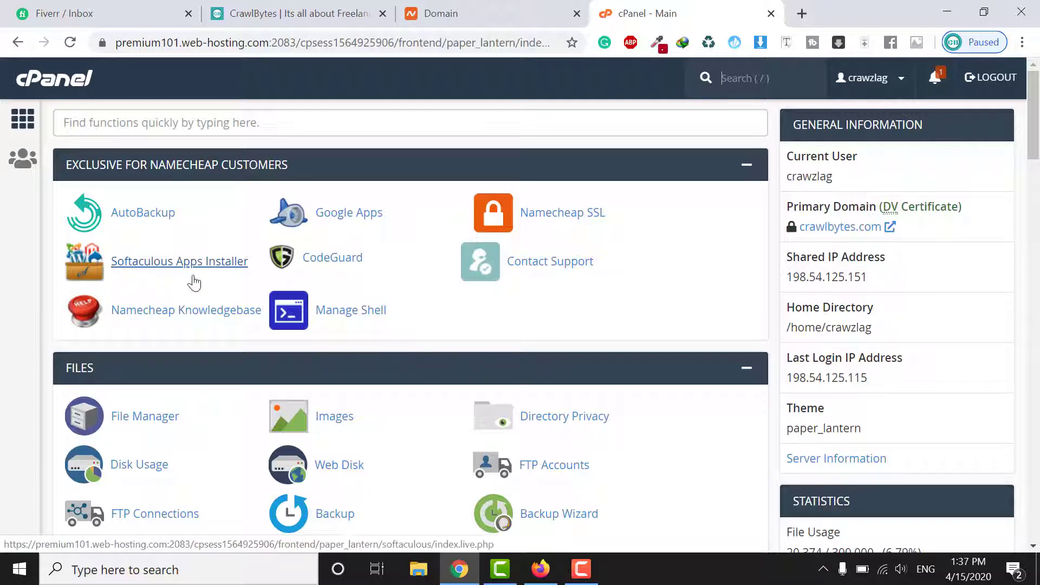
{"action": "left_click", "coordinate": [168, 275]}
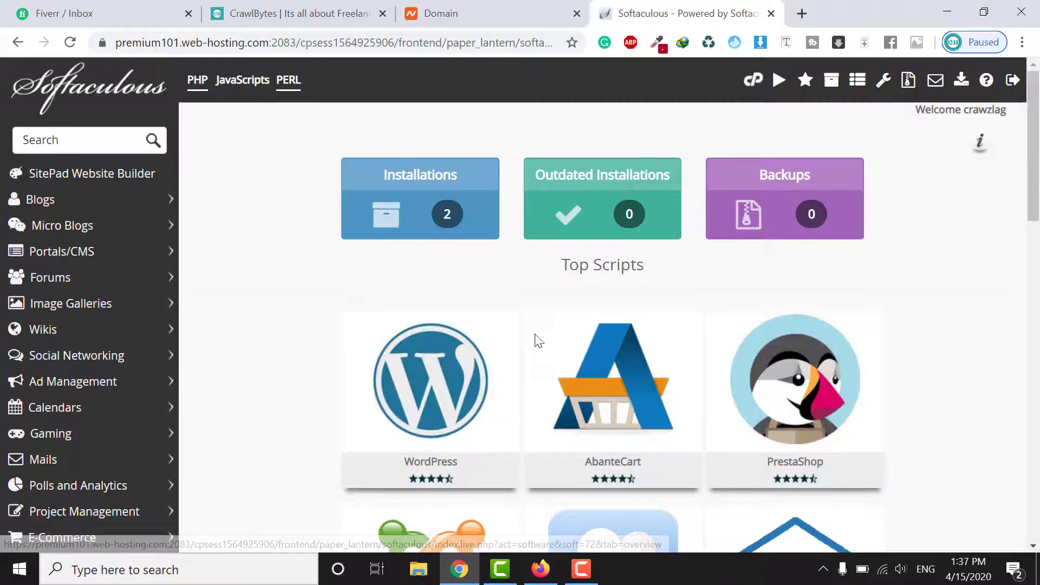
Bring up the install options for WordPress, first among Softaculous's Top Scripts
{"action": "scroll", "coordinate": [541, 341], "scroll_direction": "down", "scroll_amount": 10}
{"action": "scroll", "coordinate": [650, 347], "scroll_direction": "up", "scroll_amount": 9}
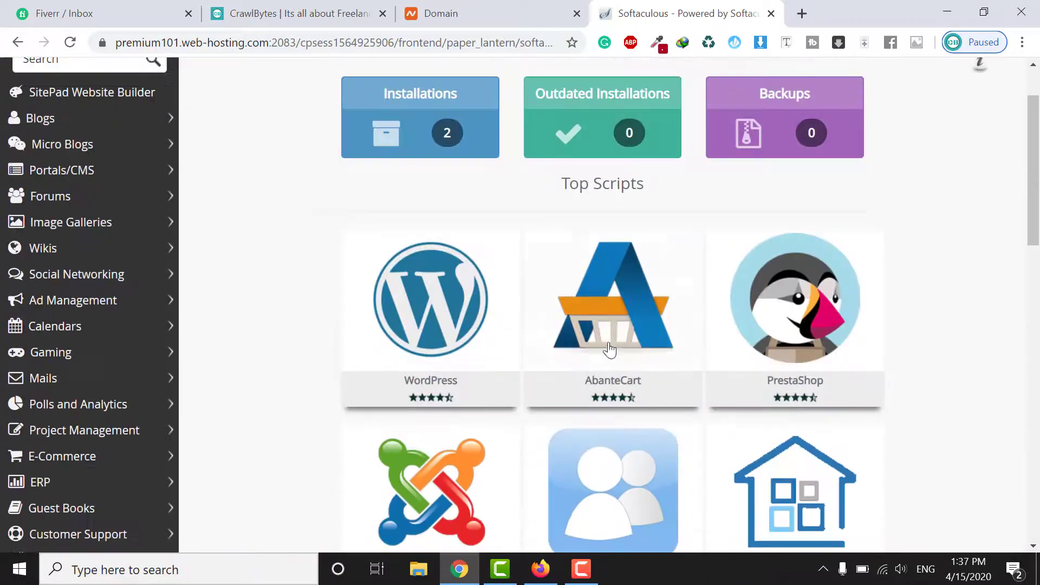
{"action": "left_click", "coordinate": [391, 327]}
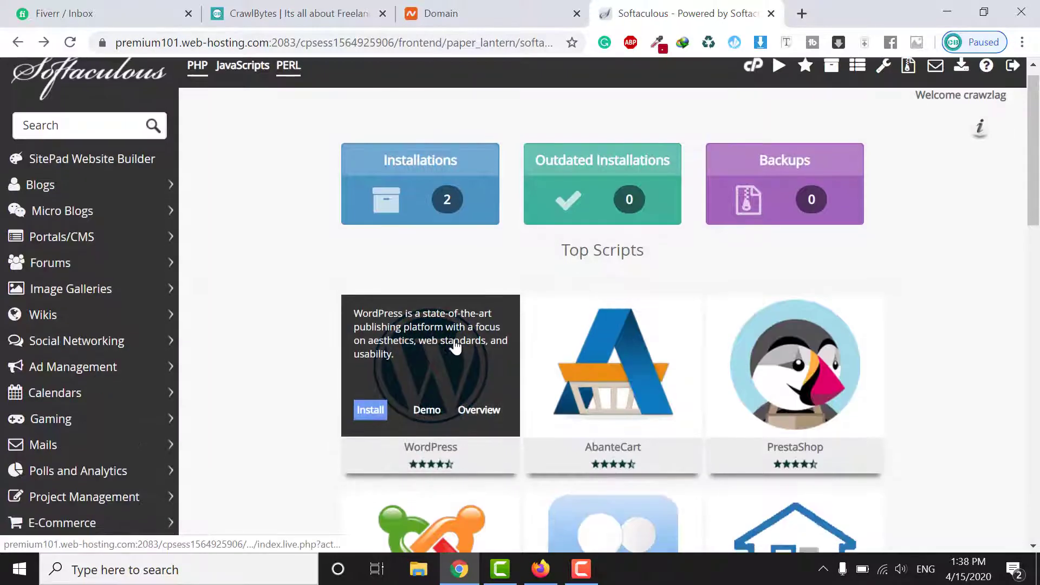
{"action": "scroll", "coordinate": [455, 346], "scroll_direction": "down", "scroll_amount": 1}
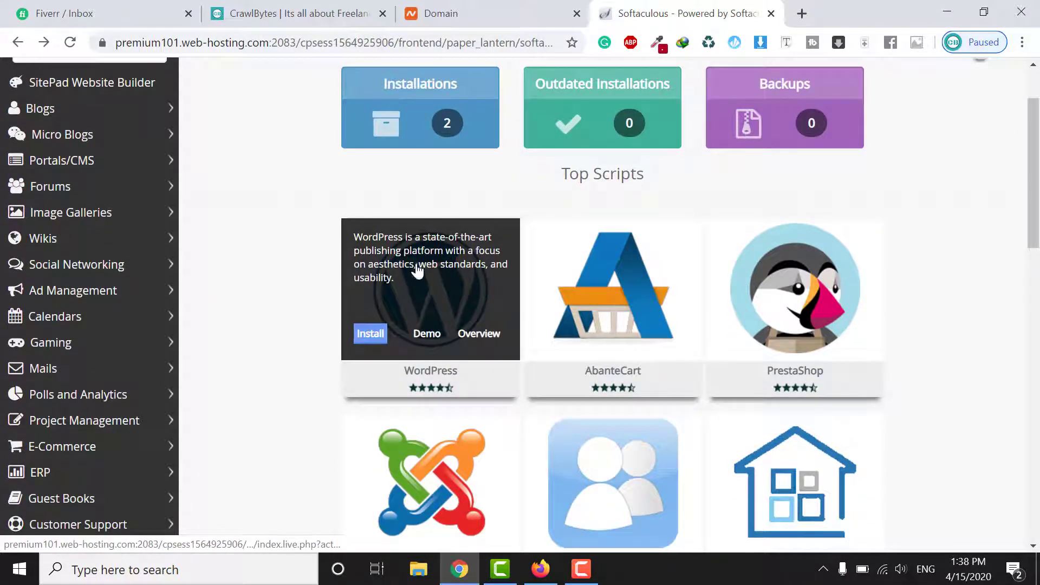
{"action": "left_click", "coordinate": [371, 334]}
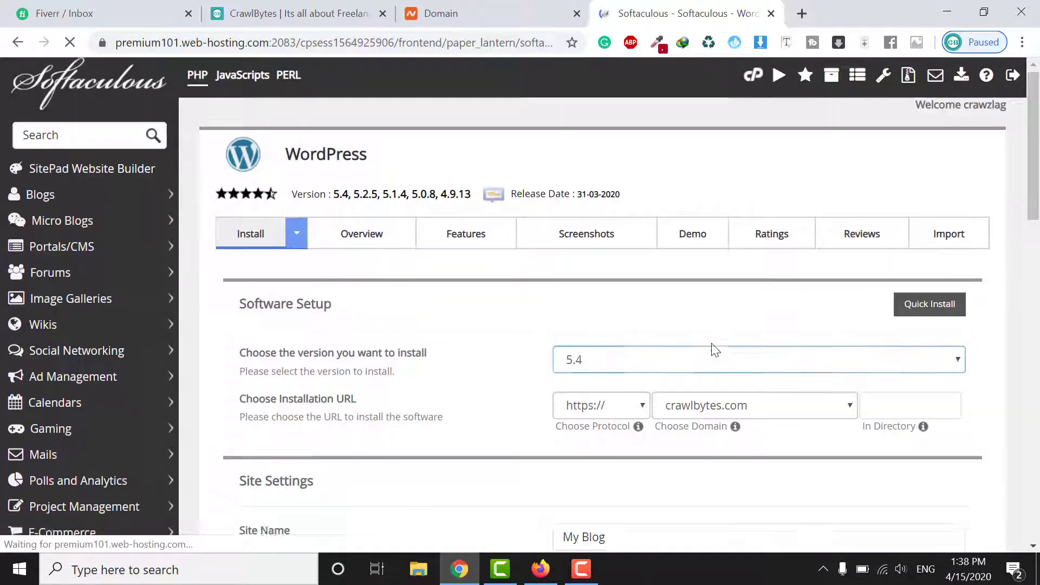
{"action": "scroll", "coordinate": [759, 303], "scroll_direction": "down", "scroll_amount": 3}
{"action": "left_click", "coordinate": [796, 253]}
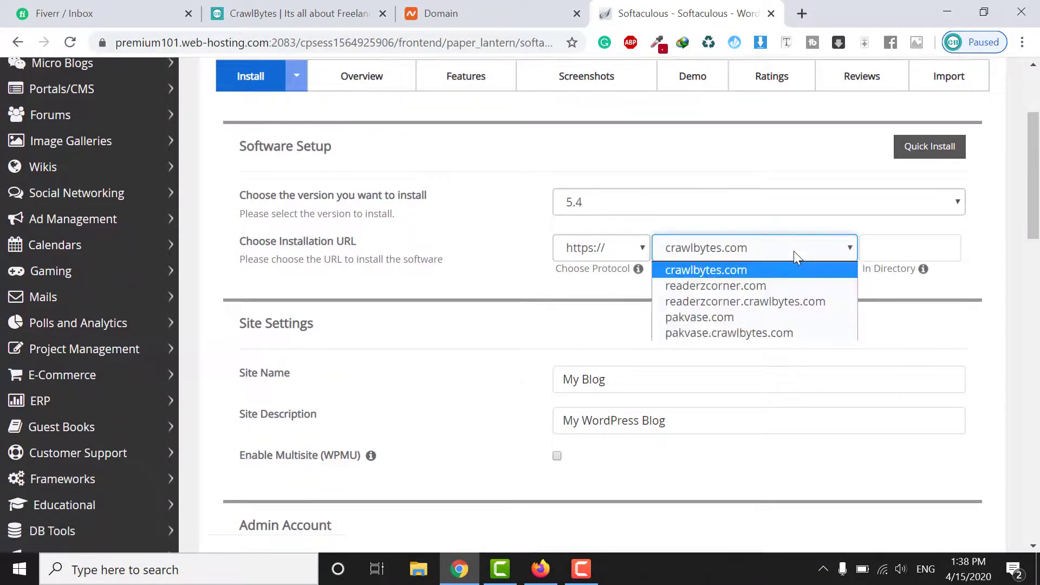
{"action": "left_click", "coordinate": [745, 287]}
{"action": "scroll", "coordinate": [282, 164], "scroll_direction": "up", "scroll_amount": 3}
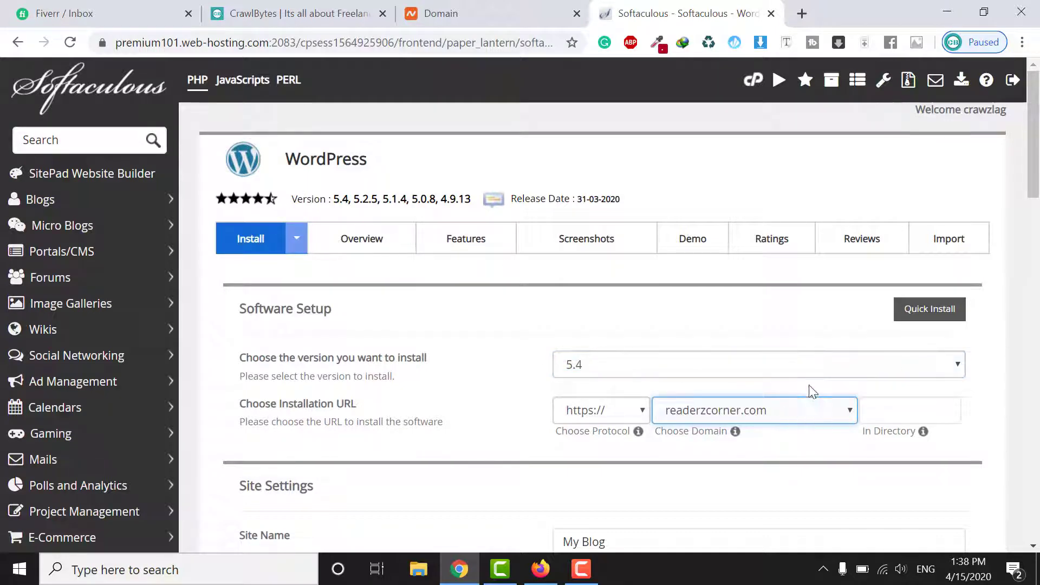
{"action": "scroll", "coordinate": [839, 330], "scroll_direction": "down", "scroll_amount": 2}
{"action": "left_click", "coordinate": [596, 329]}
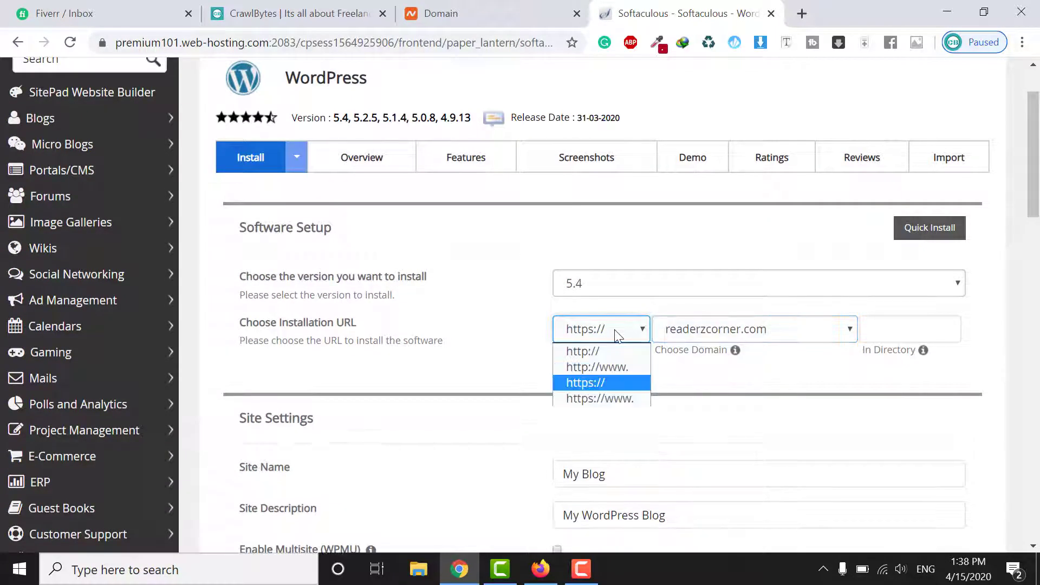
{"action": "left_click", "coordinate": [587, 383]}
{"action": "scroll", "coordinate": [623, 352], "scroll_direction": "down", "scroll_amount": 3}
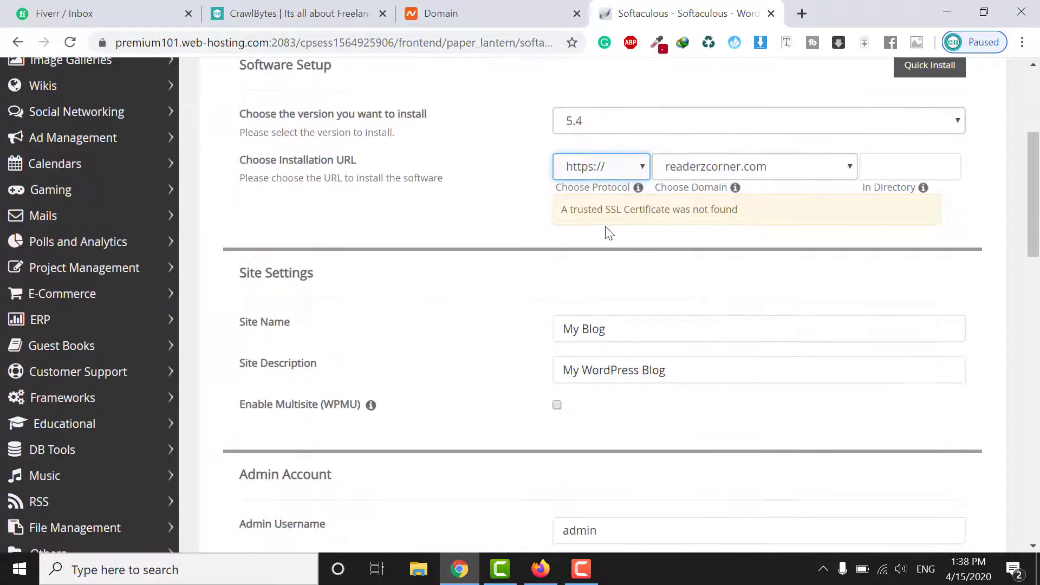
{"action": "scroll", "coordinate": [623, 232], "scroll_direction": "down", "scroll_amount": 2}
{"action": "left_click", "coordinate": [600, 247]}
Replace the site name My Blog with "A Reader'z Corner"
{"action": "double_click", "coordinate": [598, 258]}
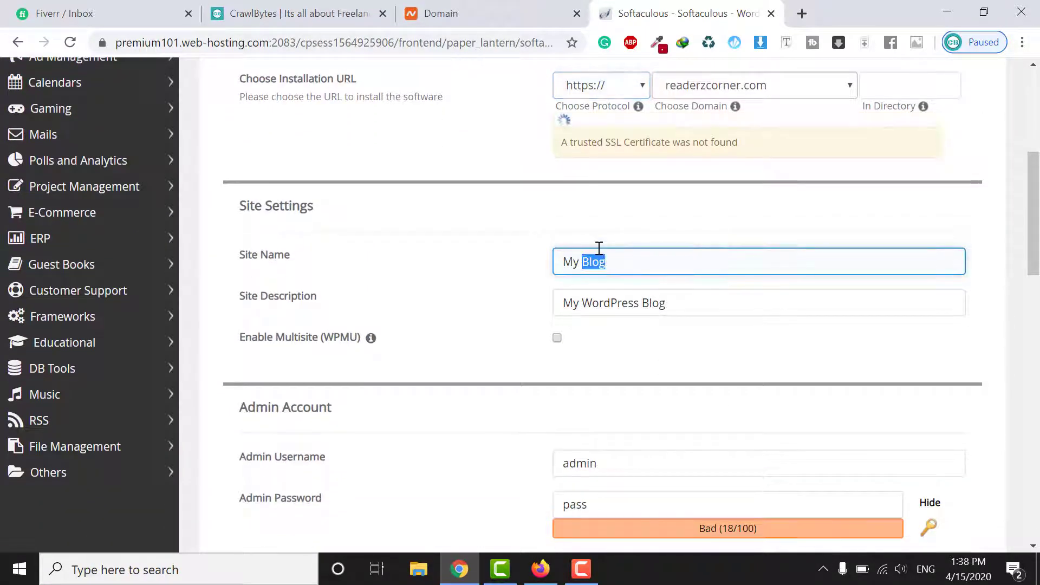
{"action": "left_click", "coordinate": [600, 250]}
{"action": "left_click_drag", "start_coordinate": [622, 255], "coordinate": [529, 258]}
{"action": "left_click", "coordinate": [529, 257]}
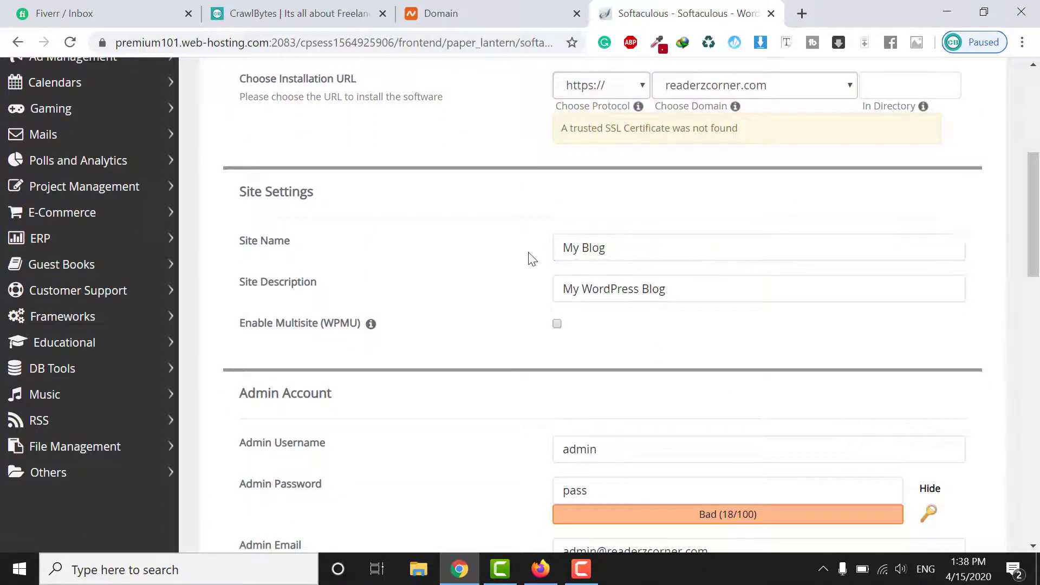
{"action": "left_click", "coordinate": [600, 240]}
{"action": "left_click_drag", "start_coordinate": [610, 250], "coordinate": [561, 249]}
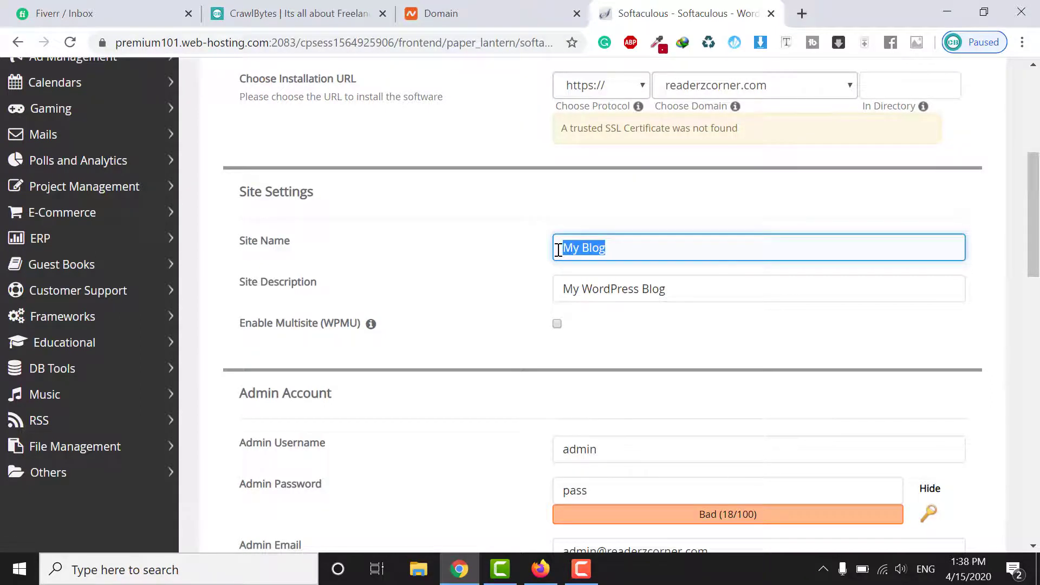
{"action": "type", "text": "A Reader's Corner"}
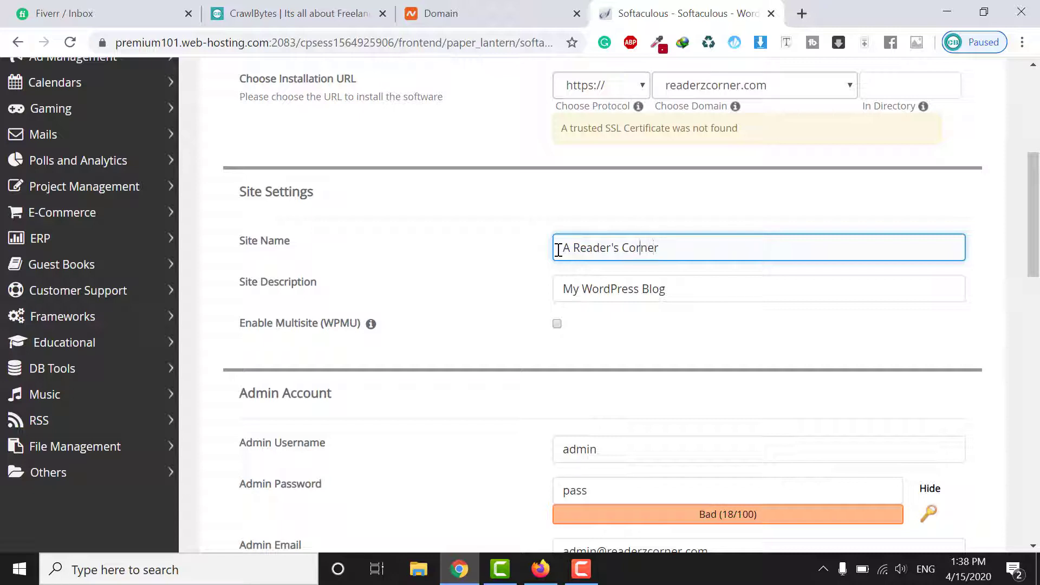
{"action": "key", "text": "BackSpace"}
{"action": "type", "text": "z"}
{"action": "triple_click", "coordinate": [622, 249]}
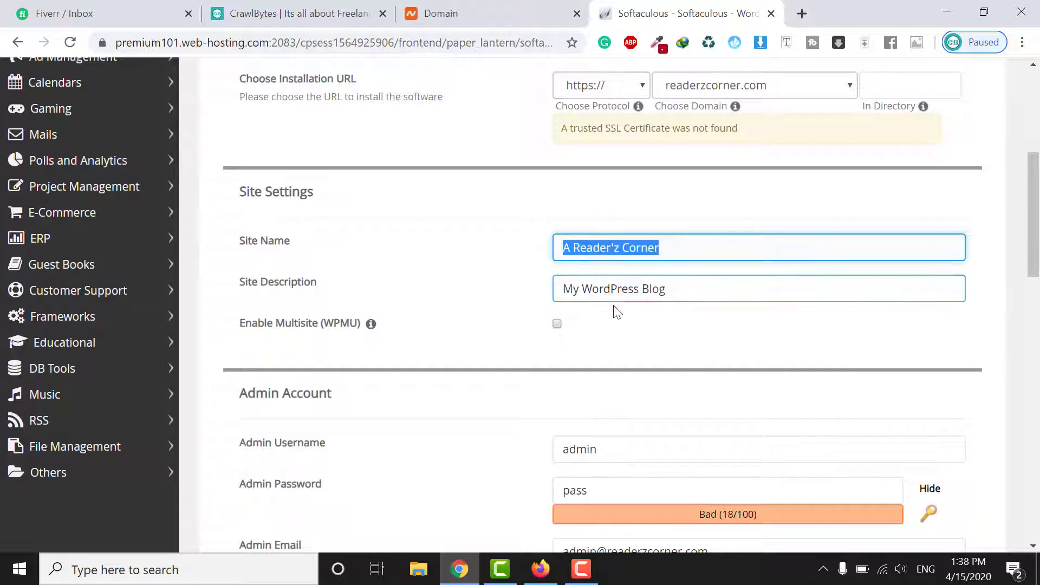
Set the site description to "My E-Commerce Store" from the autofill suggestion
{"action": "left_click", "coordinate": [620, 285]}
{"action": "left_click_drag", "start_coordinate": [672, 289], "coordinate": [540, 297]}
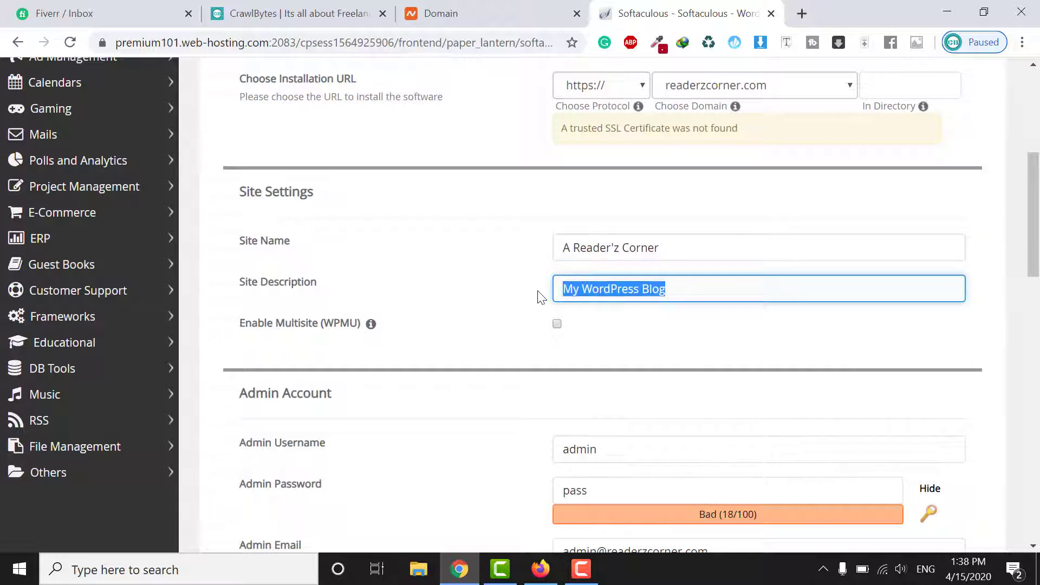
{"action": "type", "text": "My E-Commerce Store"}
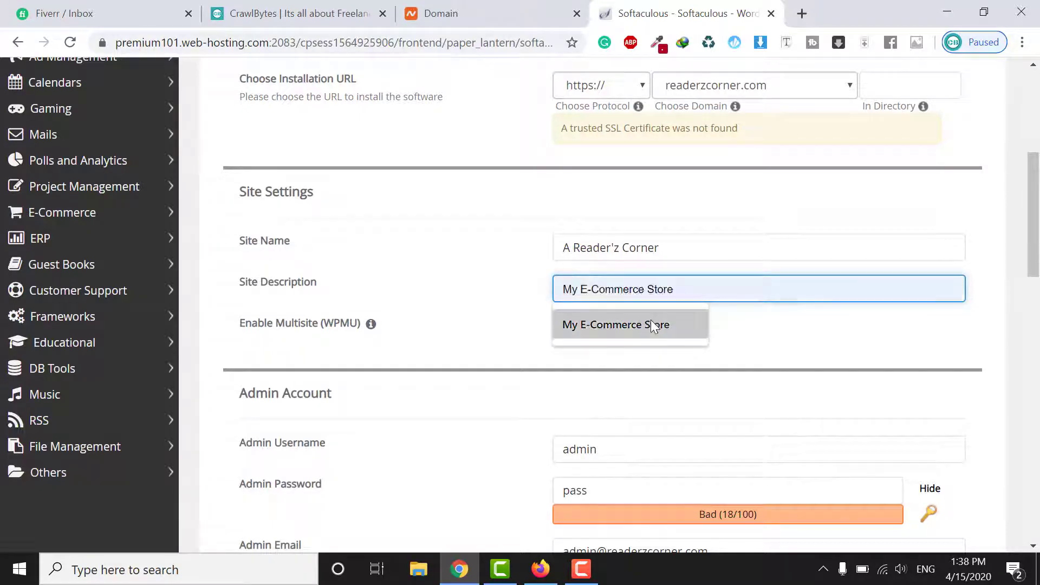
{"action": "left_click", "coordinate": [654, 324]}
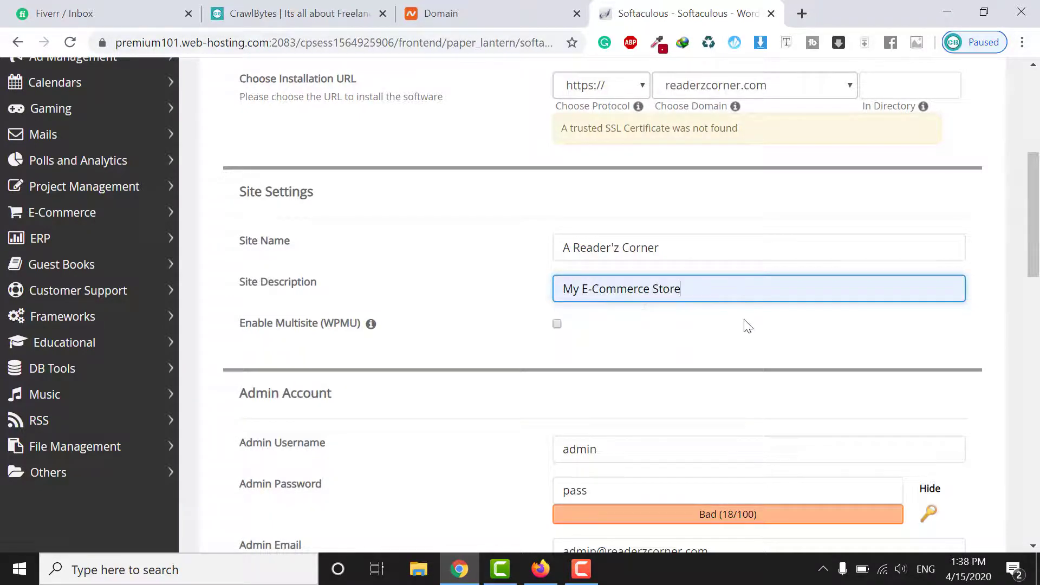
{"action": "scroll", "coordinate": [678, 299], "scroll_direction": "down", "scroll_amount": 3}
Replace the default admin username with the owner's name and set a new admin password
{"action": "double_click", "coordinate": [656, 294]}
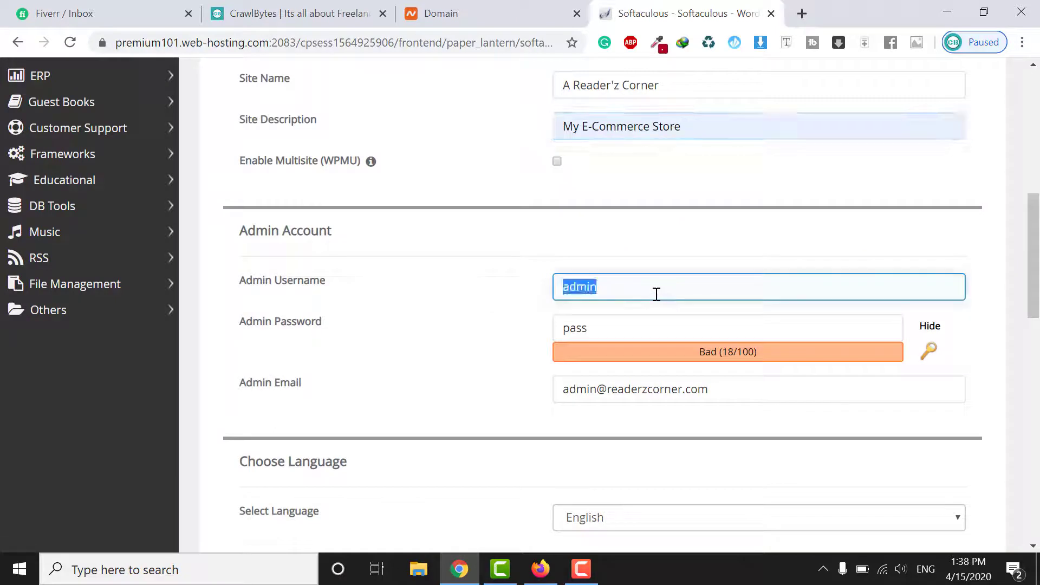
{"action": "type", "text": "Hamza"}
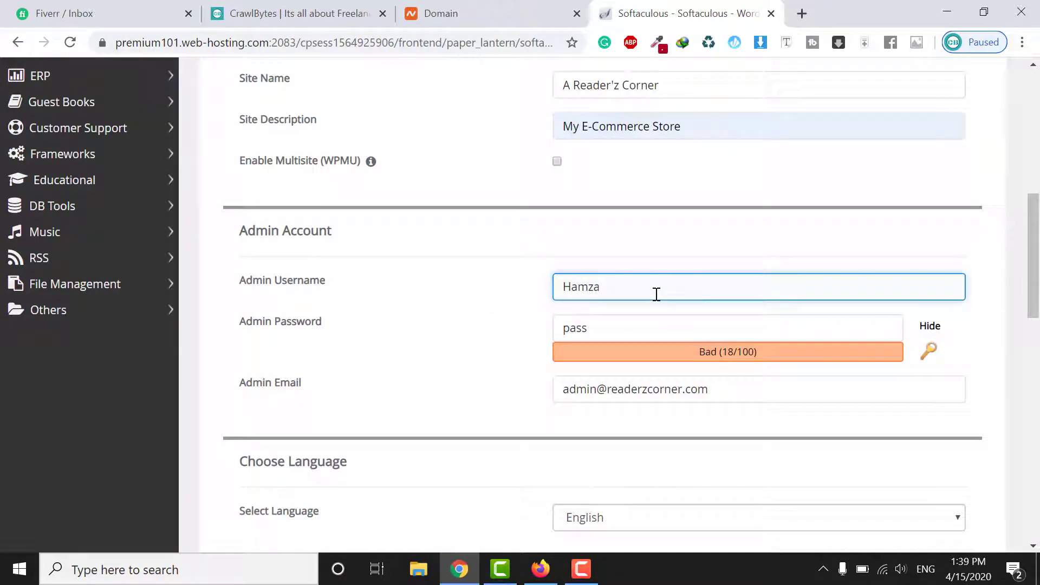
{"action": "double_click", "coordinate": [661, 319]}
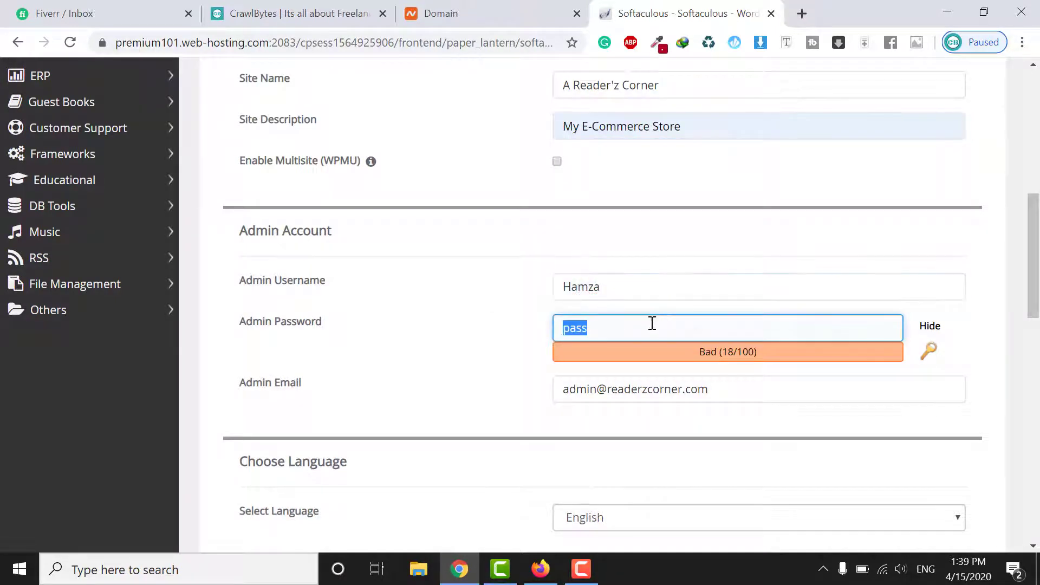
{"action": "type", "text": "ss"}
{"action": "key", "text": "BackSpace"}
{"action": "key", "text": "BackSpace"}
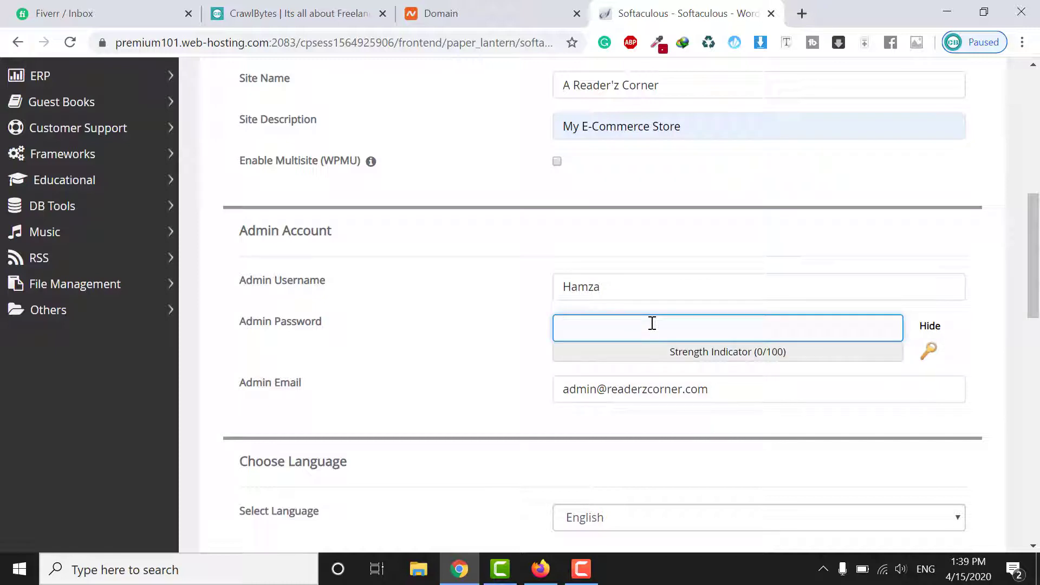
{"action": "type", "text": "123456"}
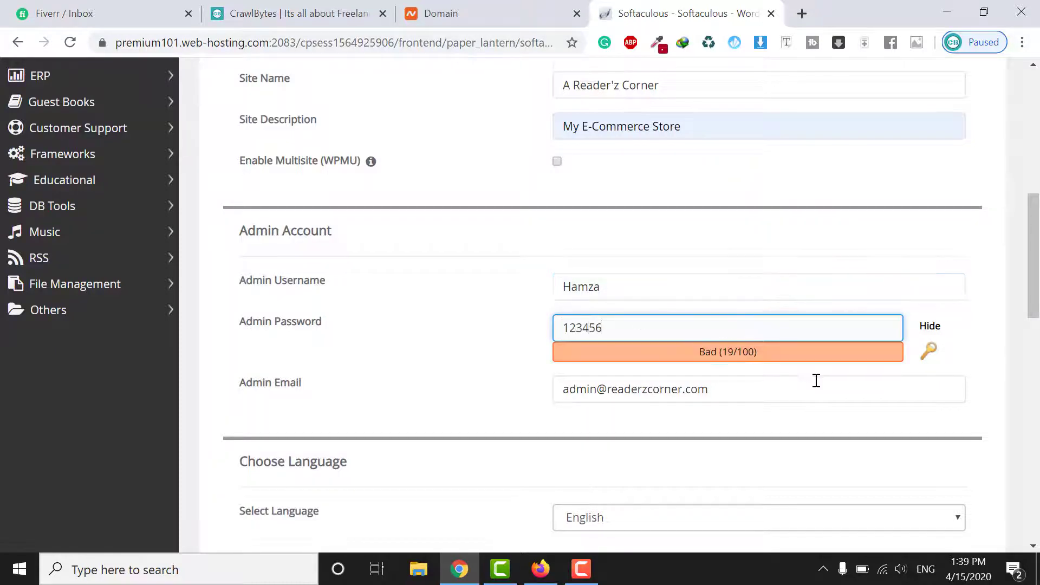
{"action": "scroll", "coordinate": [726, 318], "scroll_direction": "down", "scroll_amount": 1}
{"action": "left_click", "coordinate": [641, 272]}
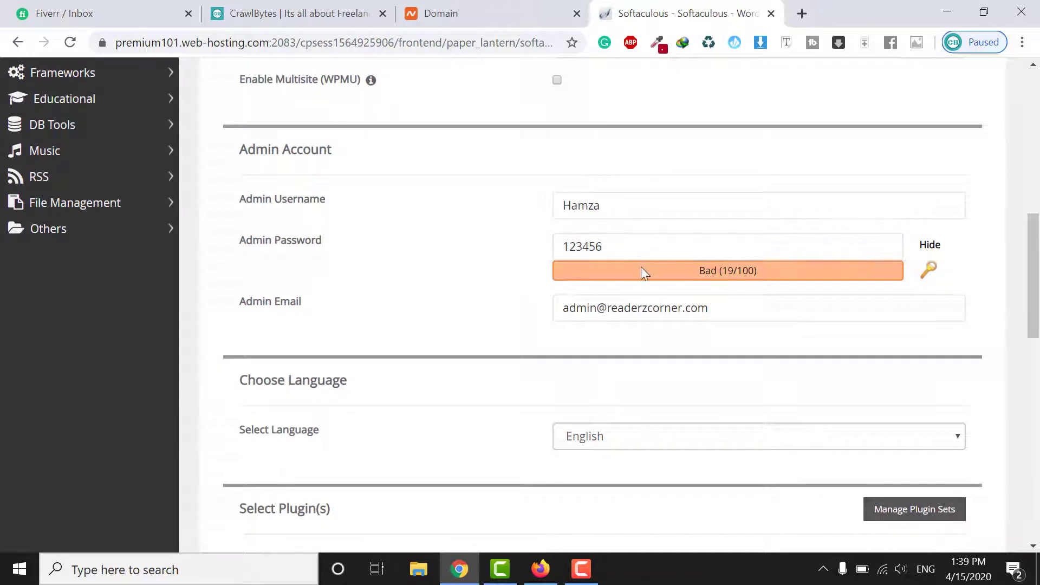
Change the admin email to the owner's suggested personal Gmail address
{"action": "triple_click", "coordinate": [623, 310]}
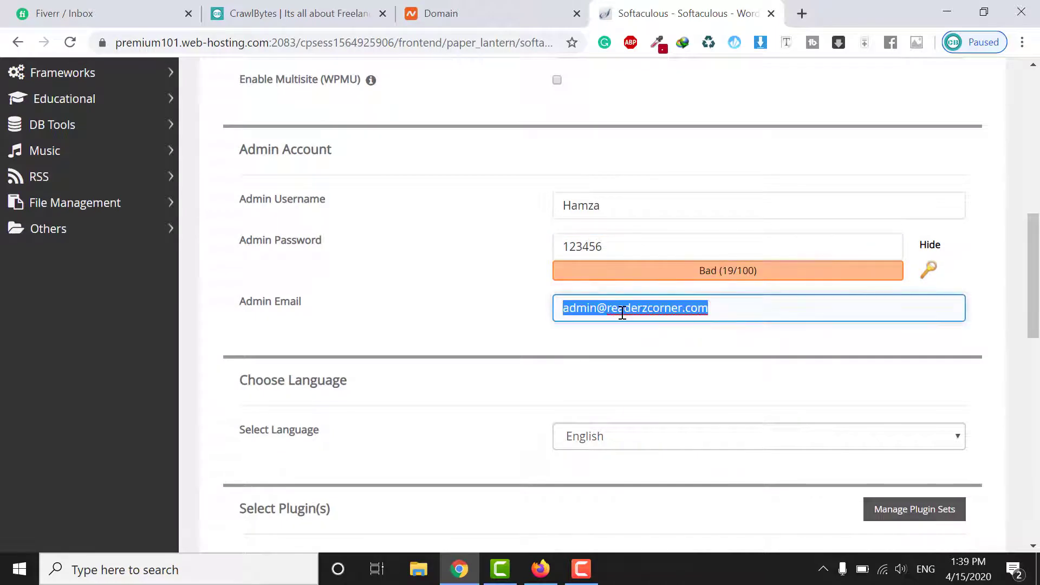
{"action": "type", "text": "Hamz"}
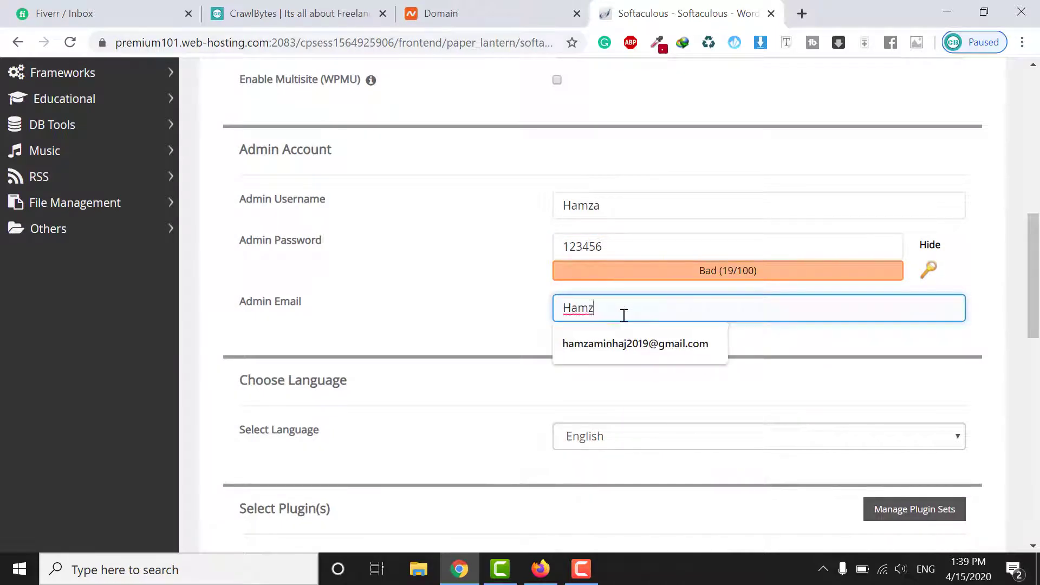
{"action": "left_click", "coordinate": [634, 339]}
{"action": "scroll", "coordinate": [639, 341], "scroll_direction": "down", "scroll_amount": 3}
{"action": "scroll", "coordinate": [672, 349], "scroll_direction": "down", "scroll_amount": 3}
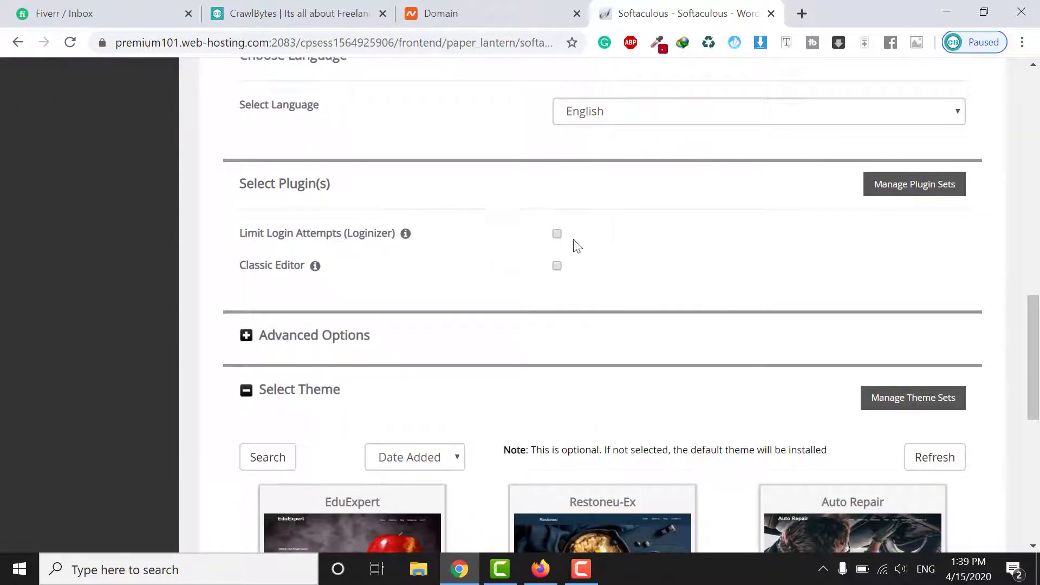
Enable Limit Login Attempts (Loginizer), select the EduExpert theme, and submit the WordPress install
{"action": "left_click", "coordinate": [557, 234]}
{"action": "scroll", "coordinate": [622, 342], "scroll_direction": "down", "scroll_amount": 3}
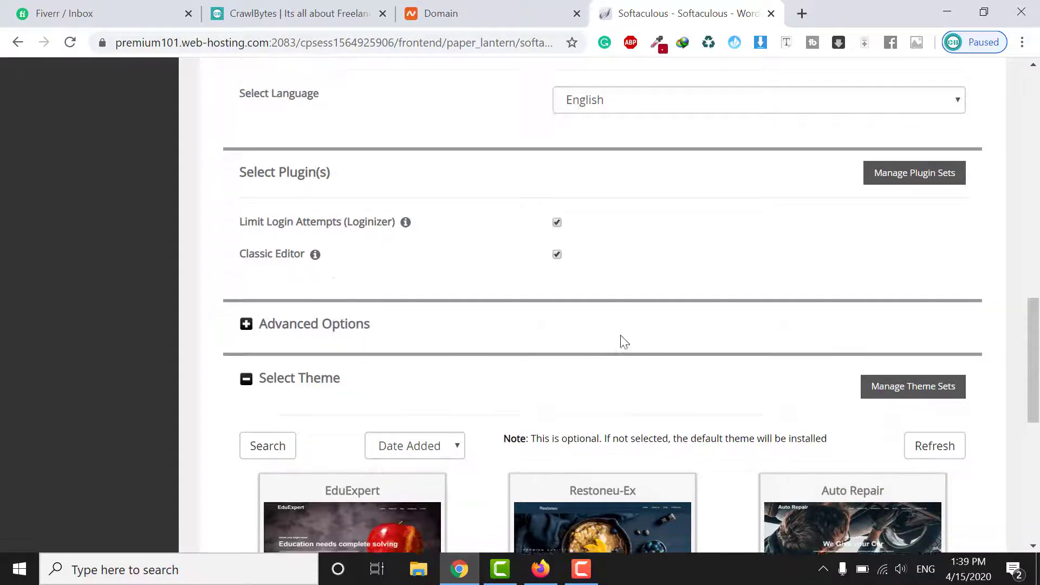
{"action": "scroll", "coordinate": [509, 300], "scroll_direction": "down", "scroll_amount": 3}
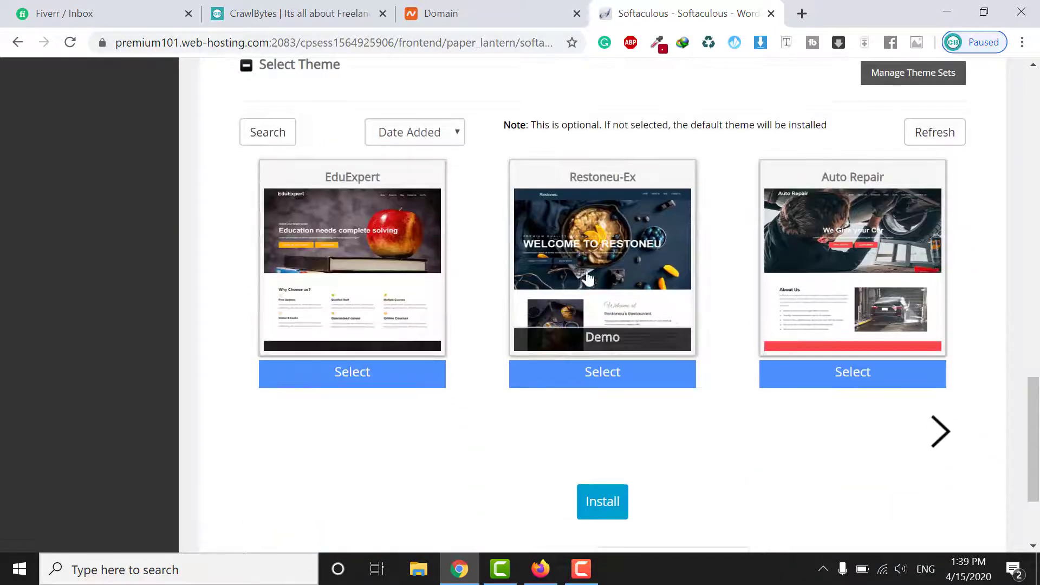
{"action": "left_click", "coordinate": [364, 274]}
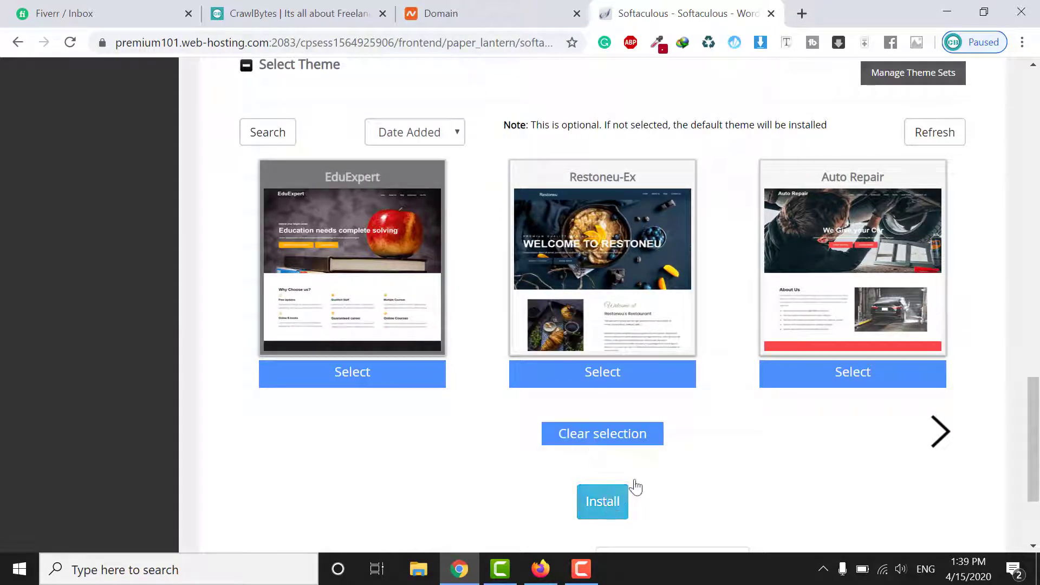
{"action": "scroll", "coordinate": [632, 487], "scroll_direction": "down", "scroll_amount": 3}
{"action": "left_click", "coordinate": [612, 351]}
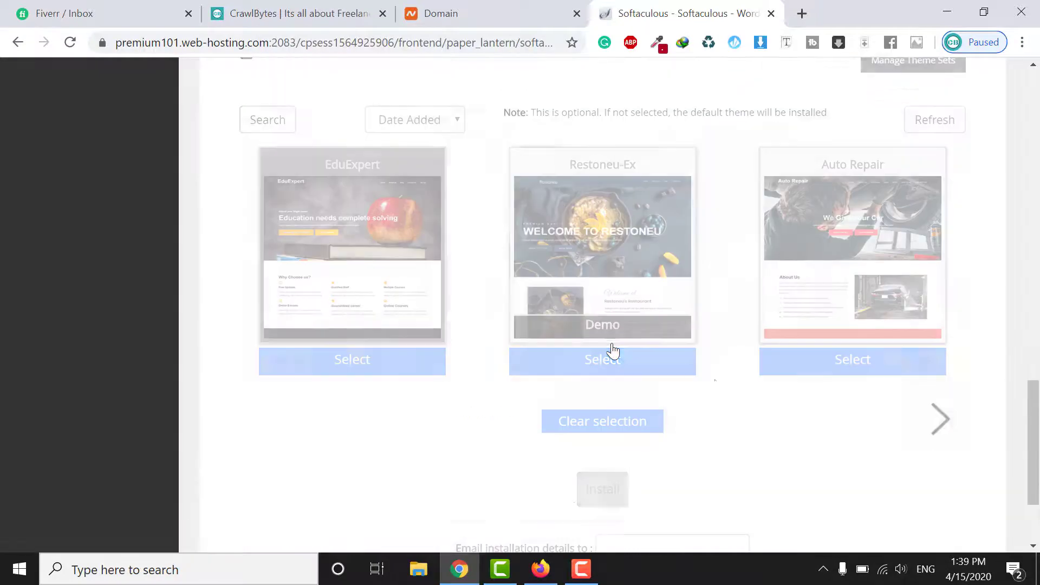
{"action": "left_click", "coordinate": [582, 563]}
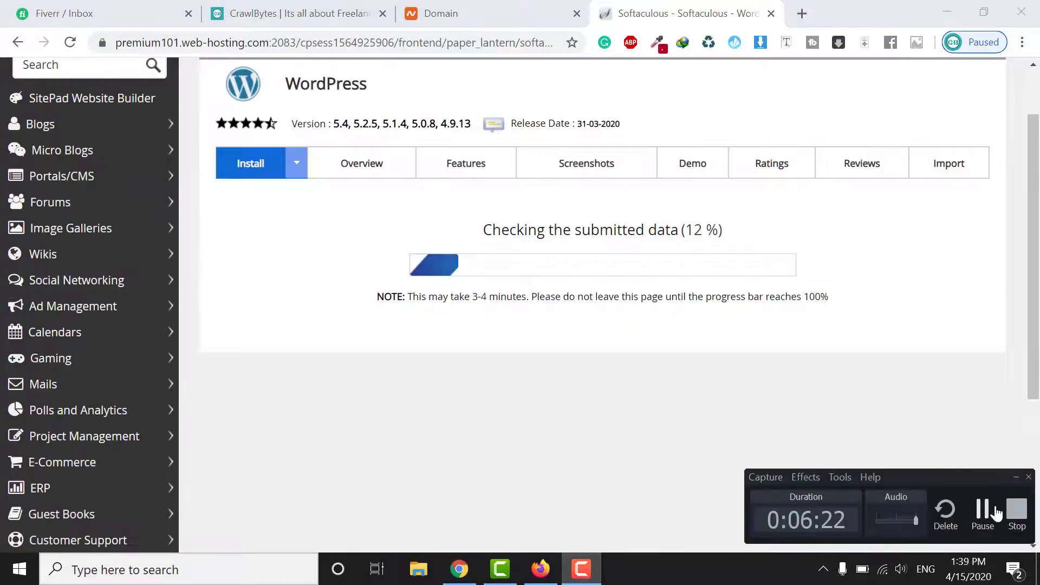
{"action": "left_click", "coordinate": [1013, 479]}
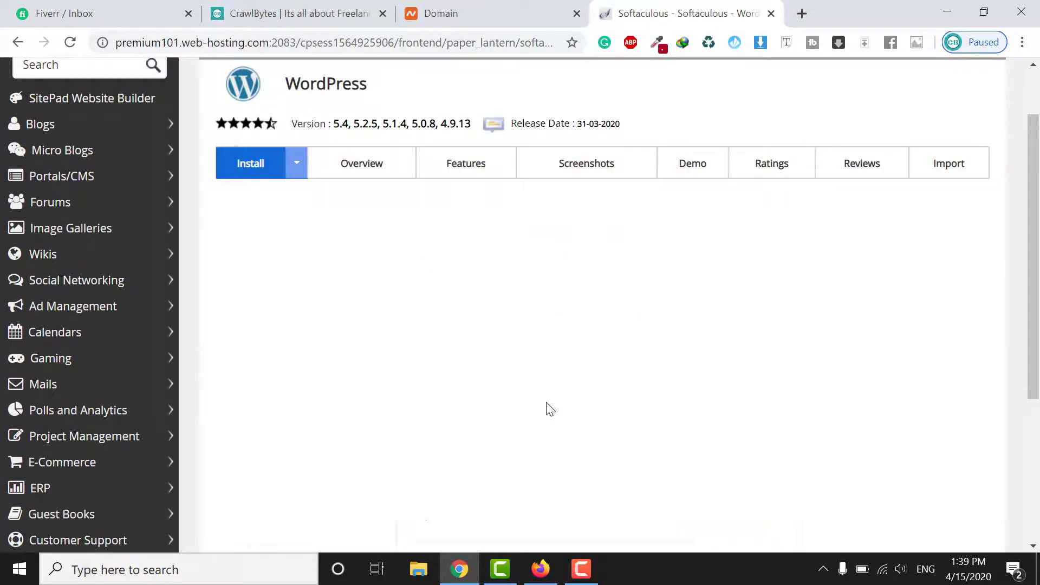
{"action": "scroll", "coordinate": [456, 331], "scroll_direction": "down", "scroll_amount": 1}
{"action": "scroll", "coordinate": [457, 332], "scroll_direction": "up", "scroll_amount": 3}
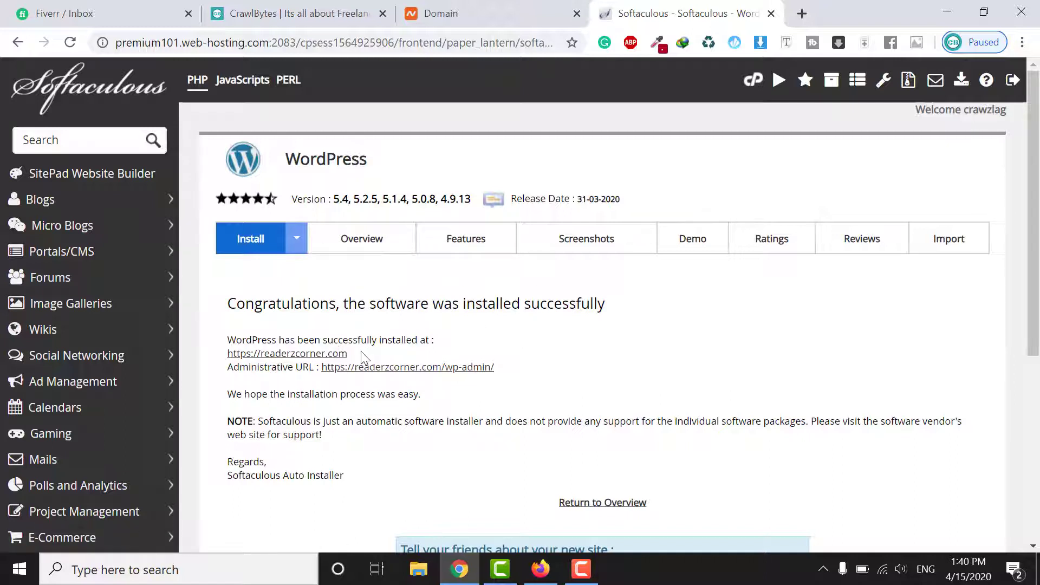
{"action": "left_click_drag", "start_coordinate": [349, 354], "coordinate": [230, 355]}
Open readerzcorner.com in a new tab and proceed past the certificate warning
{"action": "right_click", "coordinate": [282, 353]}
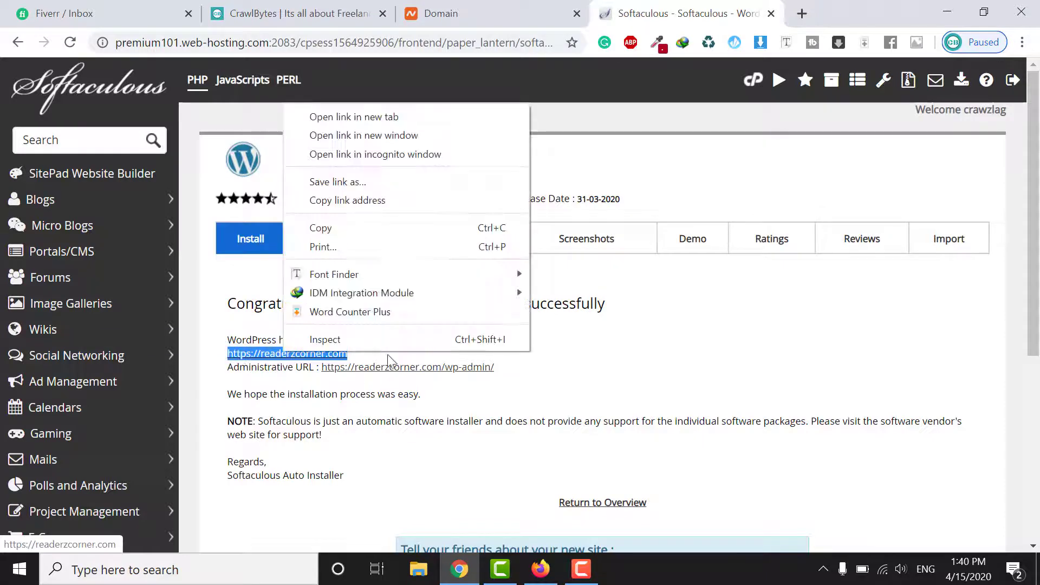
{"action": "left_click", "coordinate": [415, 118]}
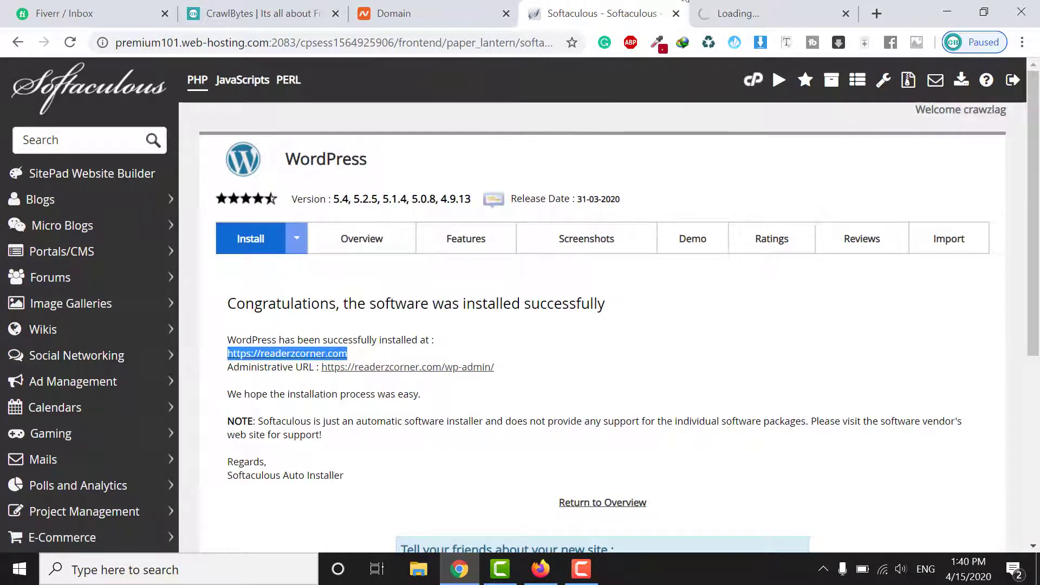
{"action": "left_click", "coordinate": [726, 13]}
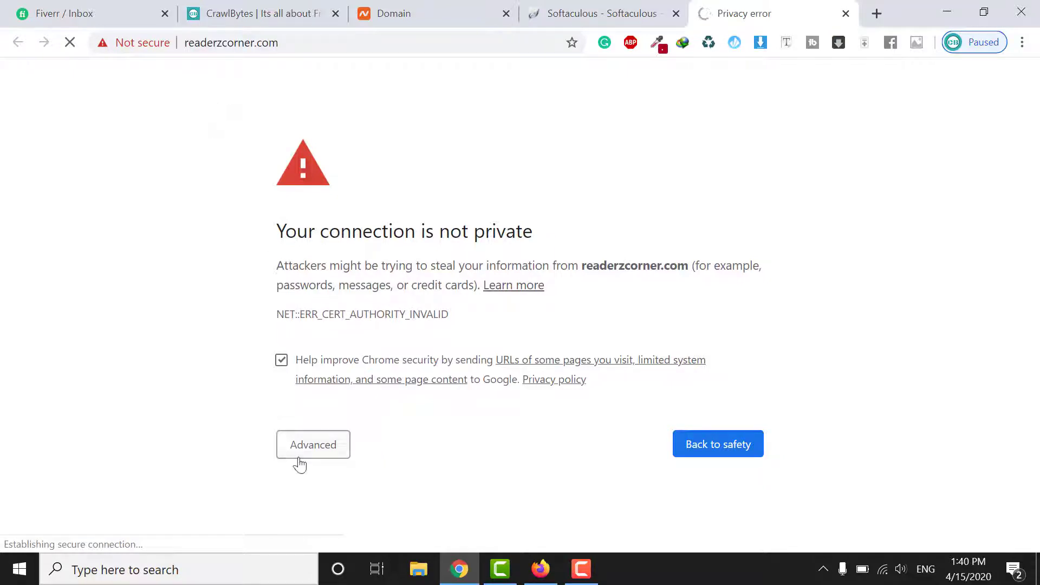
{"action": "left_click", "coordinate": [325, 441]}
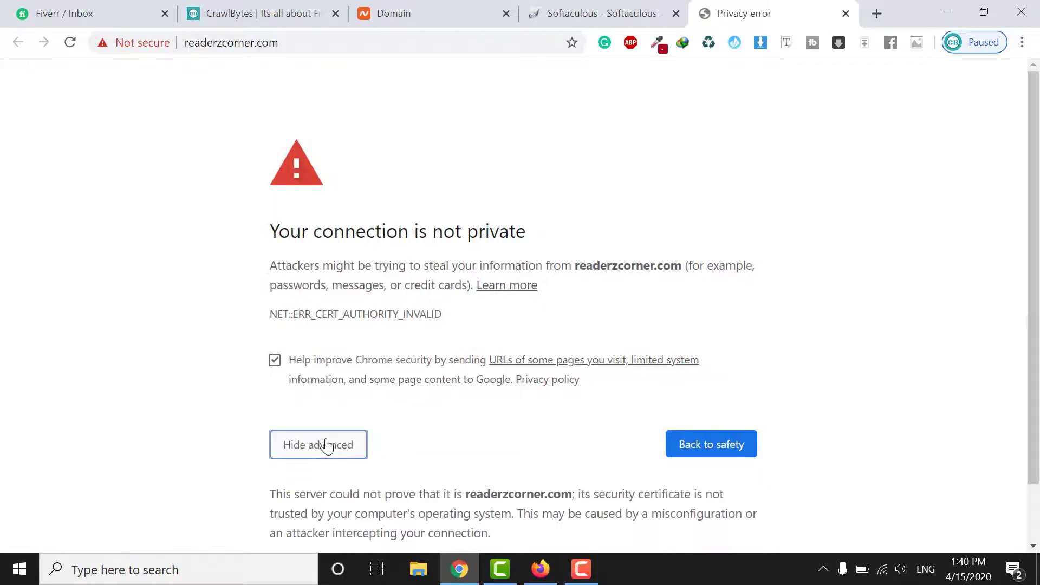
{"action": "scroll", "coordinate": [430, 383], "scroll_direction": "down", "scroll_amount": 2}
{"action": "left_click", "coordinate": [420, 502]}
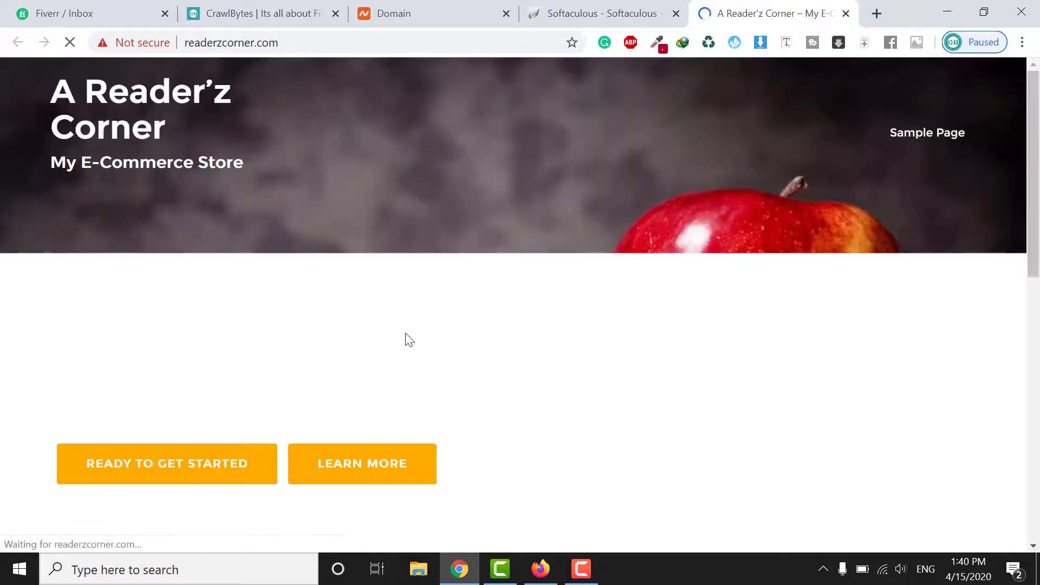
Browse the live EduExpert-styled site, then select the admin URL on the success page
{"action": "scroll", "coordinate": [406, 333], "scroll_direction": "down", "scroll_amount": 3}
{"action": "scroll", "coordinate": [405, 333], "scroll_direction": "down", "scroll_amount": 8}
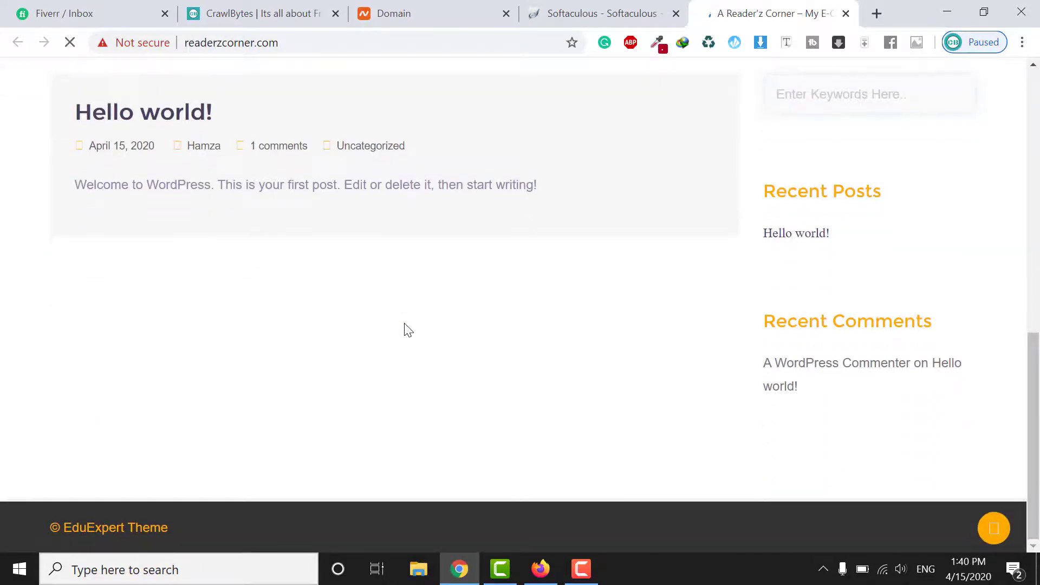
{"action": "scroll", "coordinate": [259, 261], "scroll_direction": "up", "scroll_amount": 10}
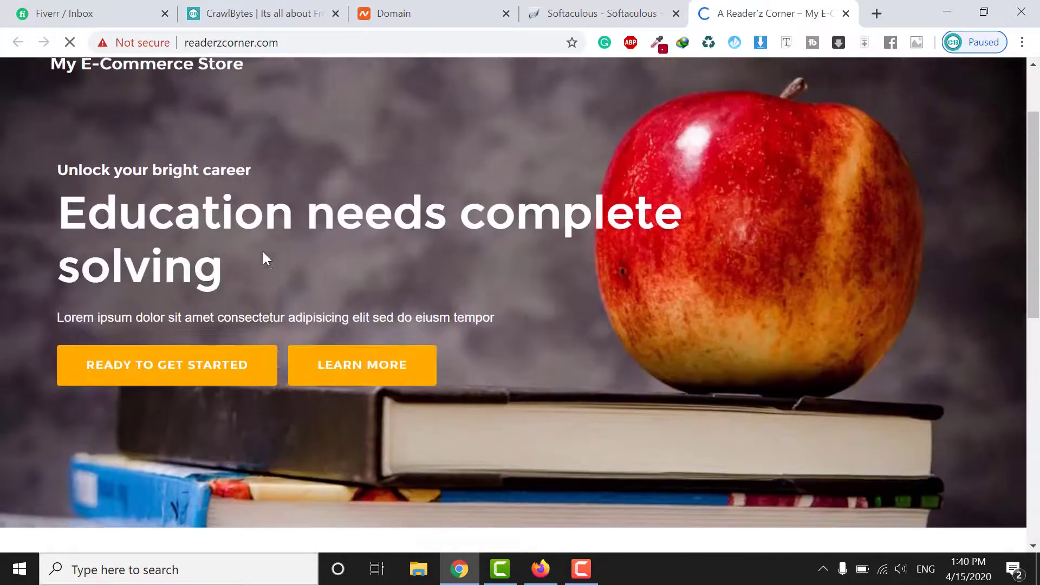
{"action": "scroll", "coordinate": [301, 214], "scroll_direction": "up", "scroll_amount": 1}
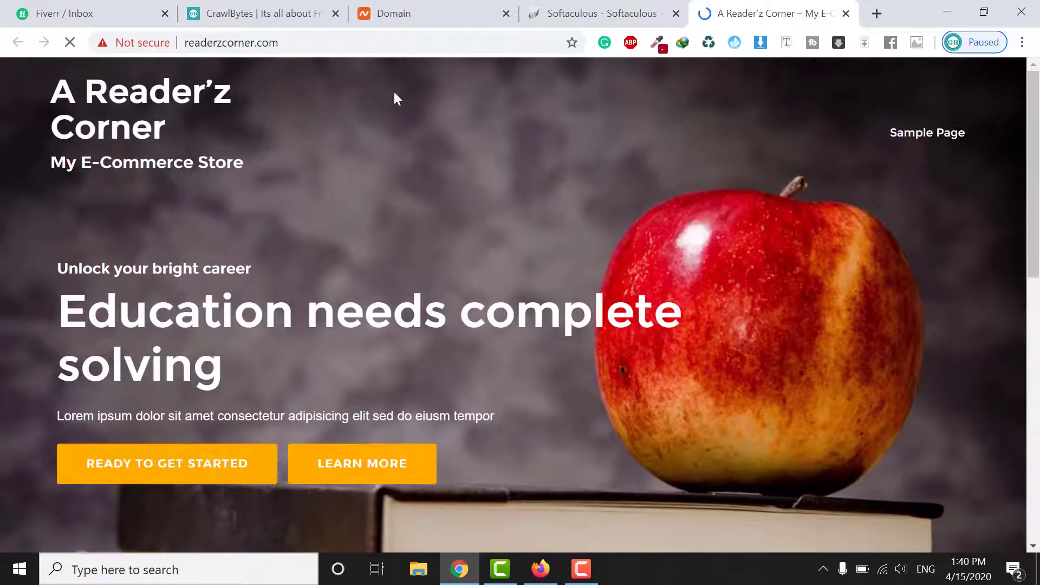
{"action": "left_click", "coordinate": [601, 13]}
{"action": "left_click_drag", "start_coordinate": [504, 368], "coordinate": [318, 379]}
Open the /wp-admin/ Dashboard in a new tab and scroll through it, showing WordPress 5.4 with EduExpert
{"action": "right_click", "coordinate": [324, 368]}
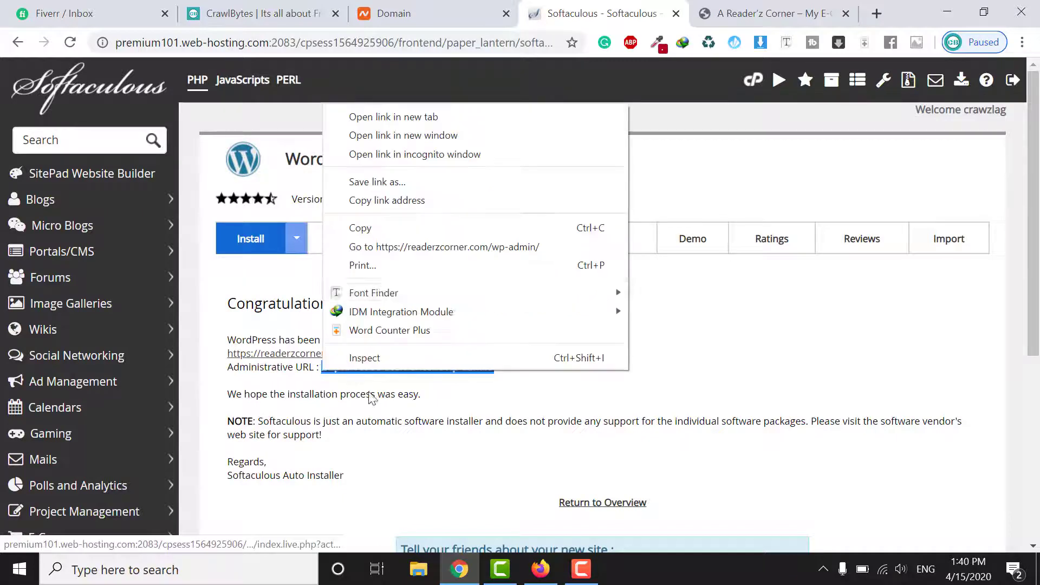
{"action": "left_click", "coordinate": [446, 117]}
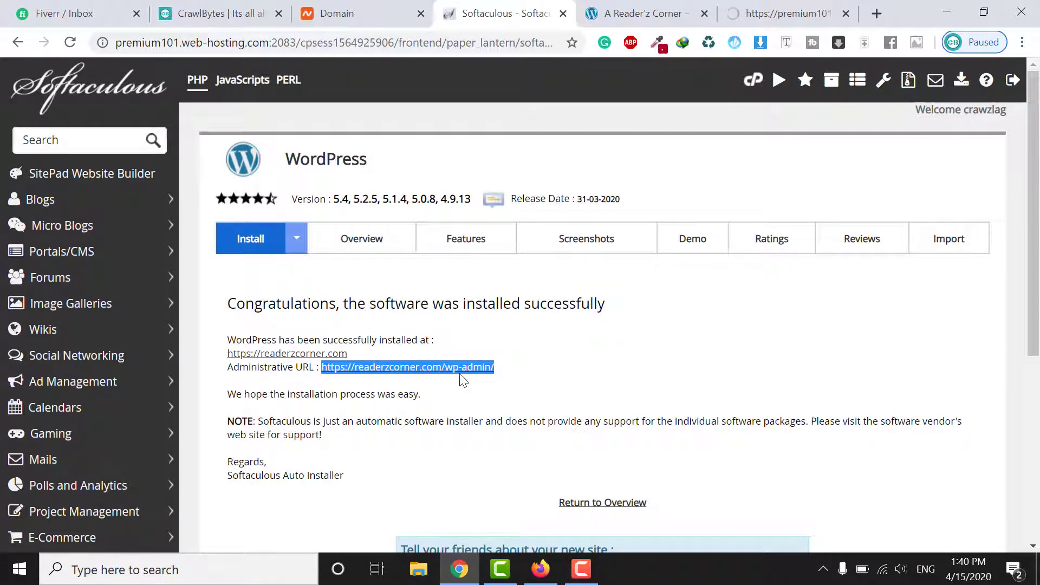
{"action": "left_click", "coordinate": [766, 7]}
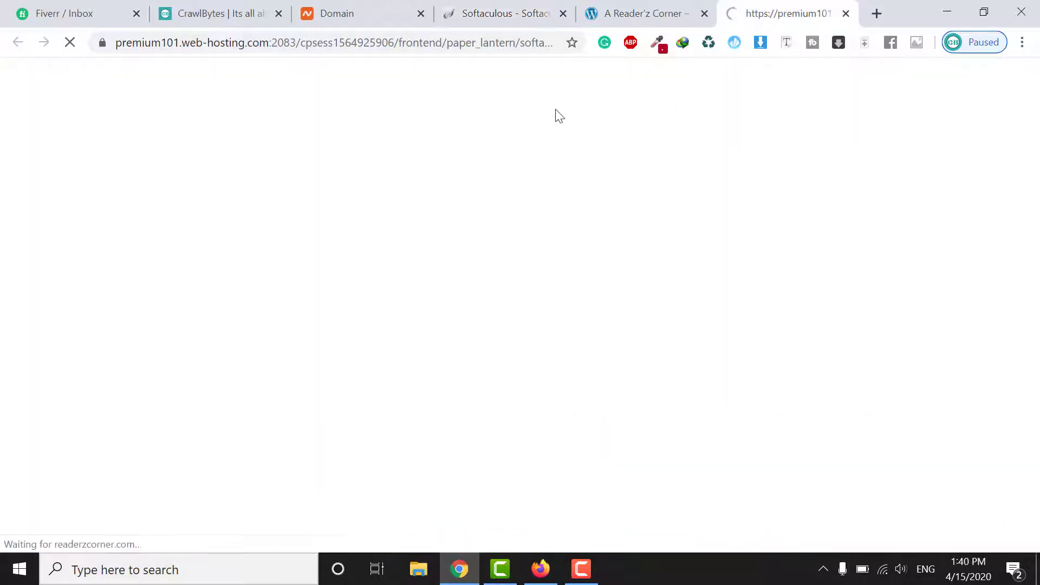
{"action": "left_click", "coordinate": [626, 12]}
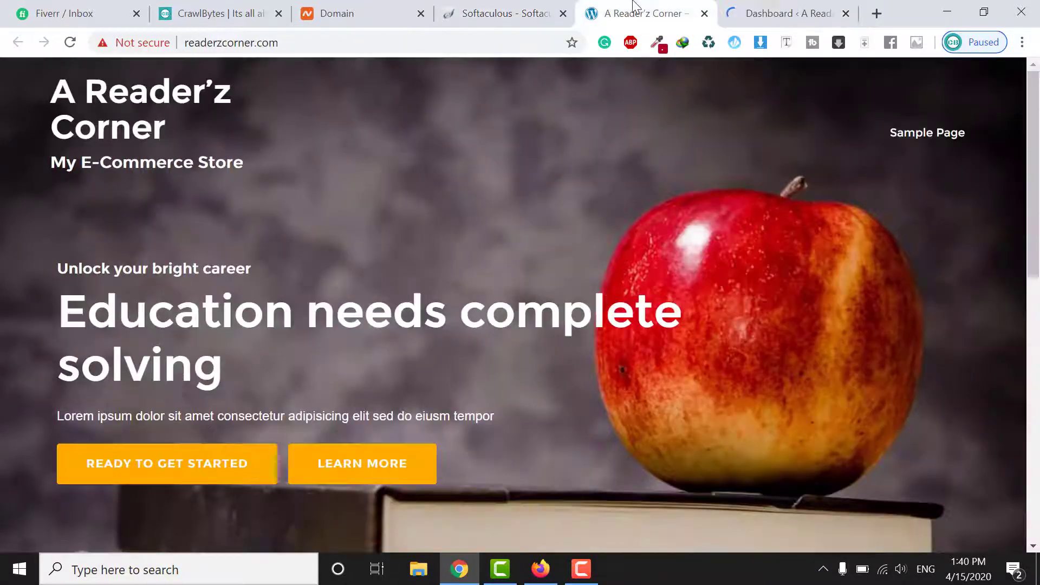
{"action": "left_click", "coordinate": [787, 13]}
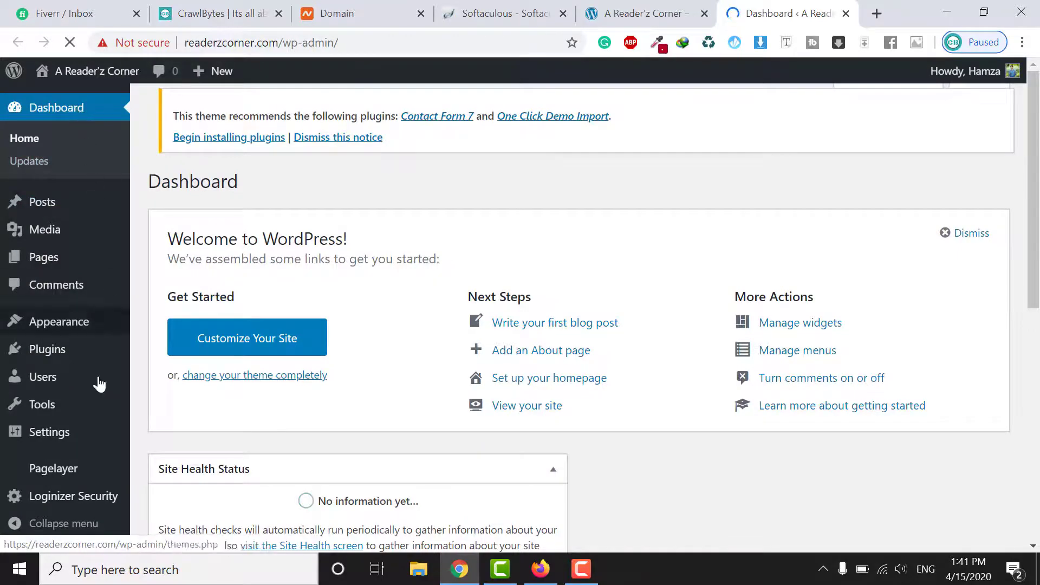
{"action": "scroll", "coordinate": [69, 427], "scroll_direction": "down", "scroll_amount": 6}
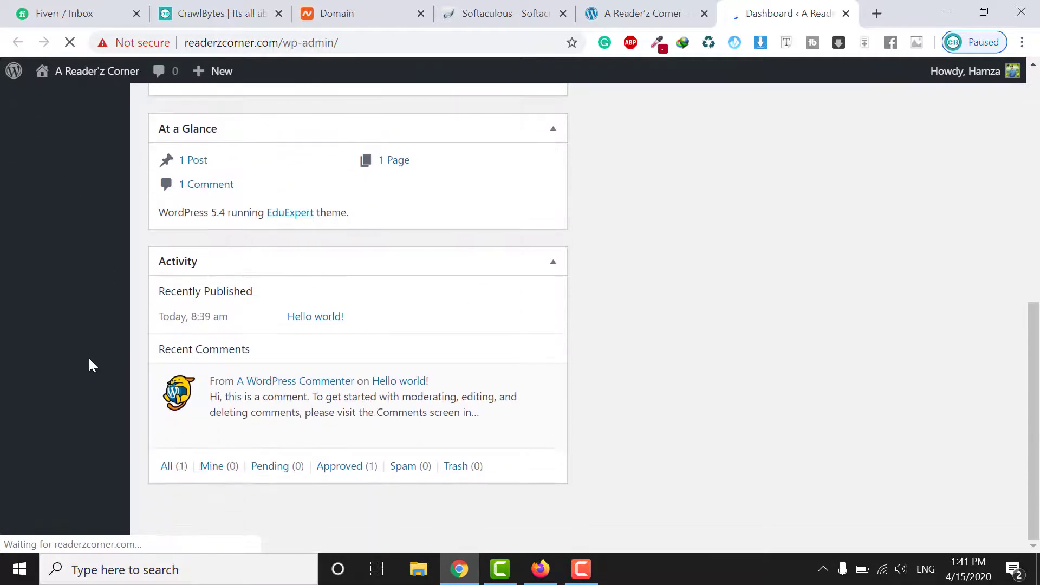
{"action": "scroll", "coordinate": [98, 346], "scroll_direction": "up", "scroll_amount": 10}
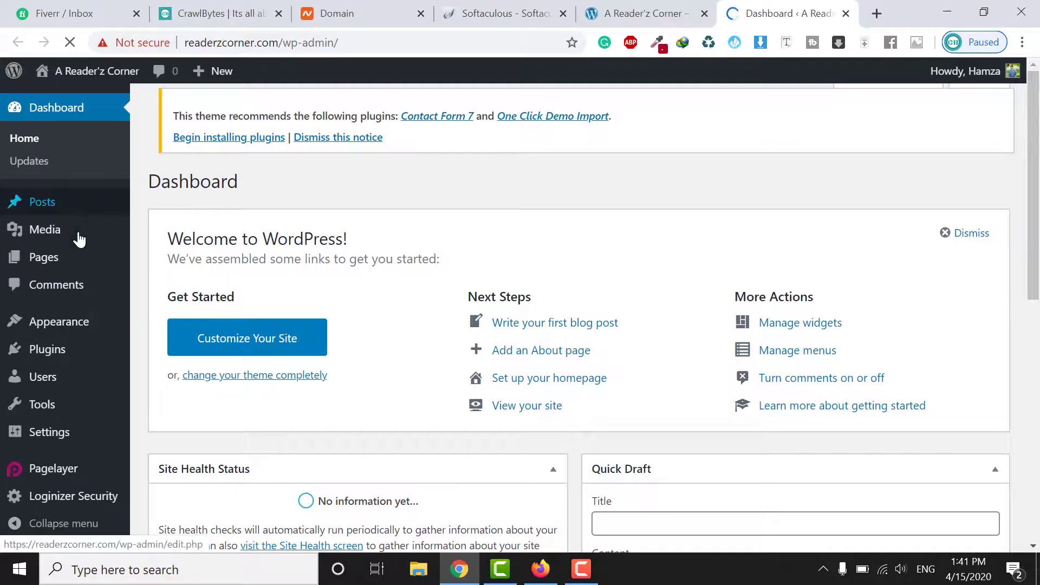
{"action": "scroll", "coordinate": [77, 239], "scroll_direction": "down", "scroll_amount": 1}
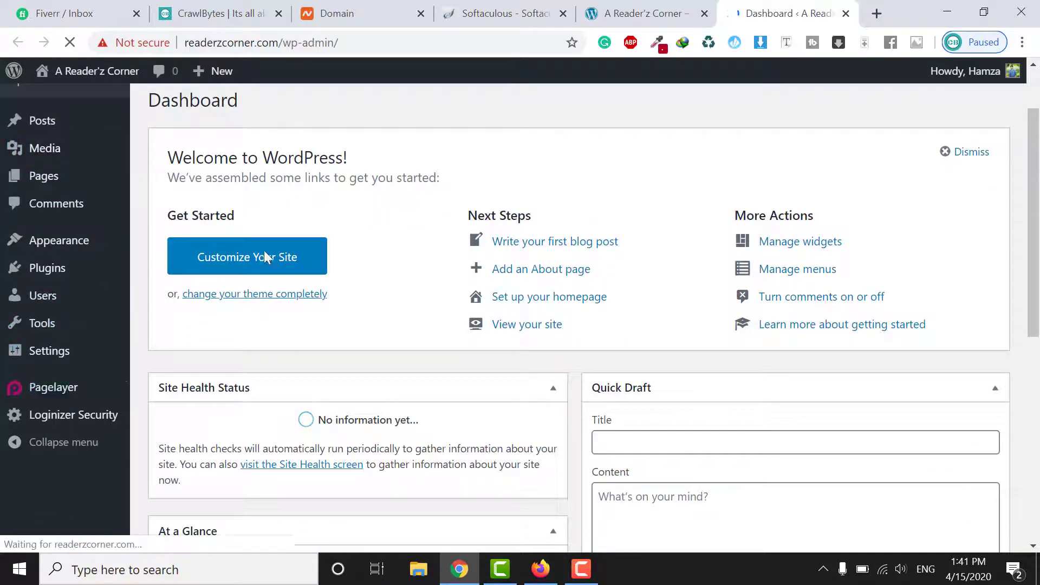